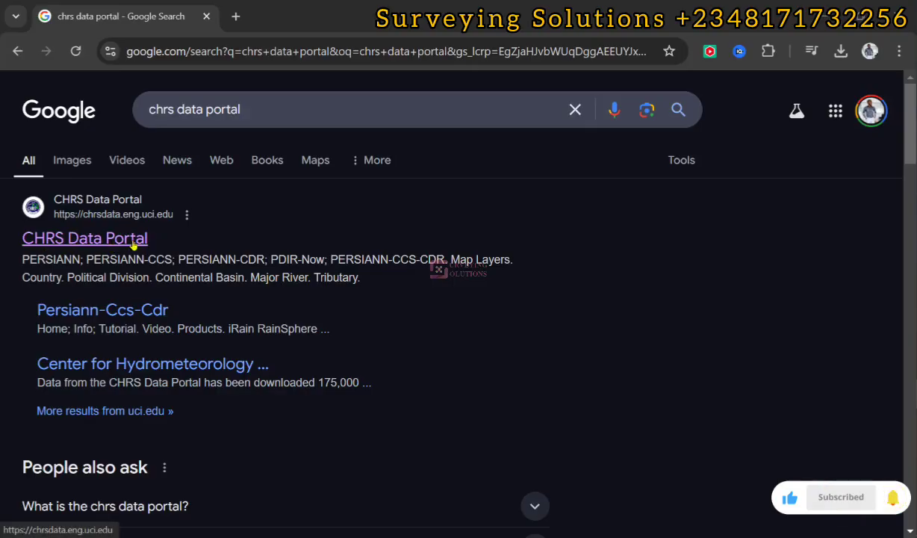
Step: Open the CHRS Data Portal and browse the PERSIANN, PERSIANN-CDR, PDIR-Now and CCS-CDR descriptions, ending on PERSIANN-CCS
click(82, 246)
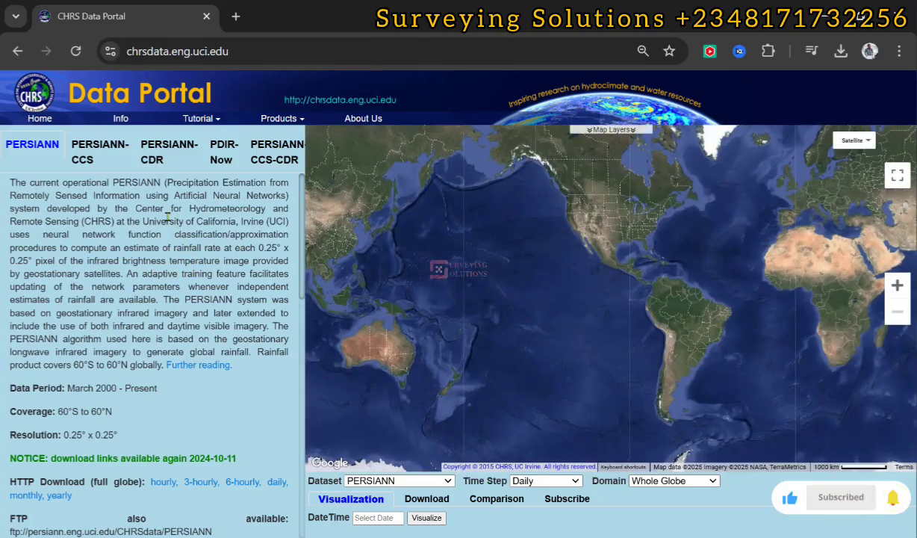
click(93, 151)
click(168, 149)
click(228, 148)
click(273, 148)
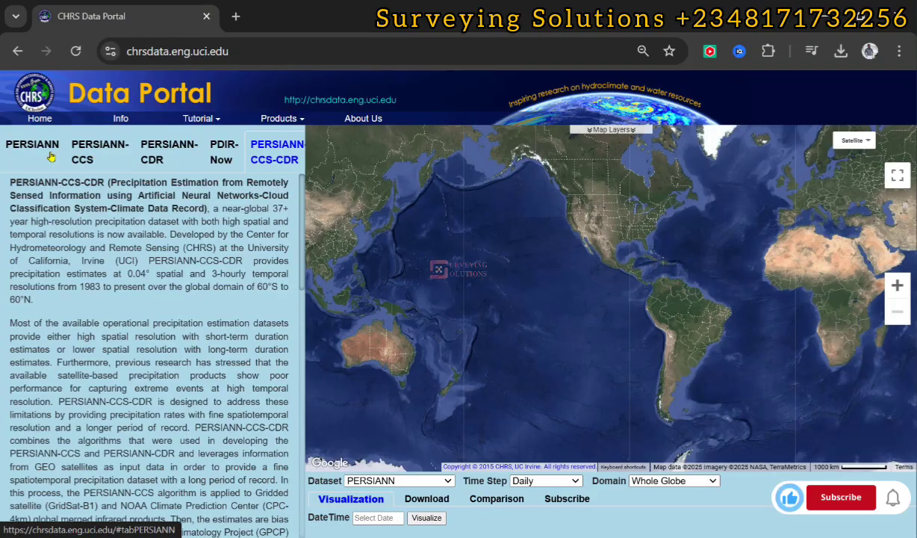
key(Right)
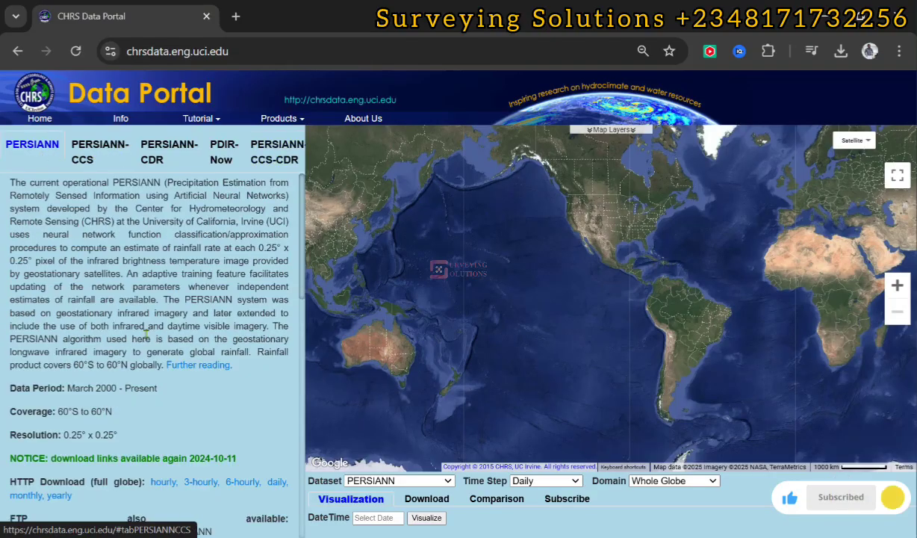
scroll(117, 273, down, 15)
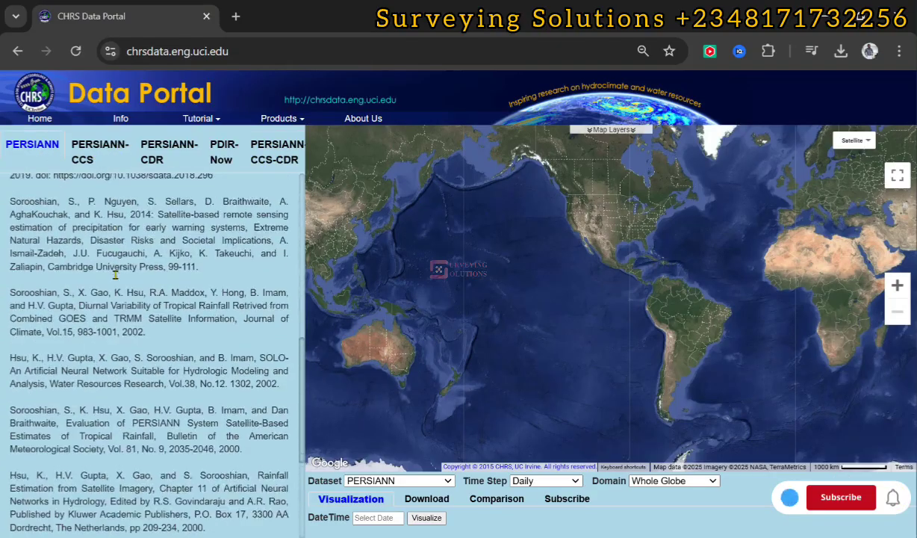
scroll(116, 274, up, 15)
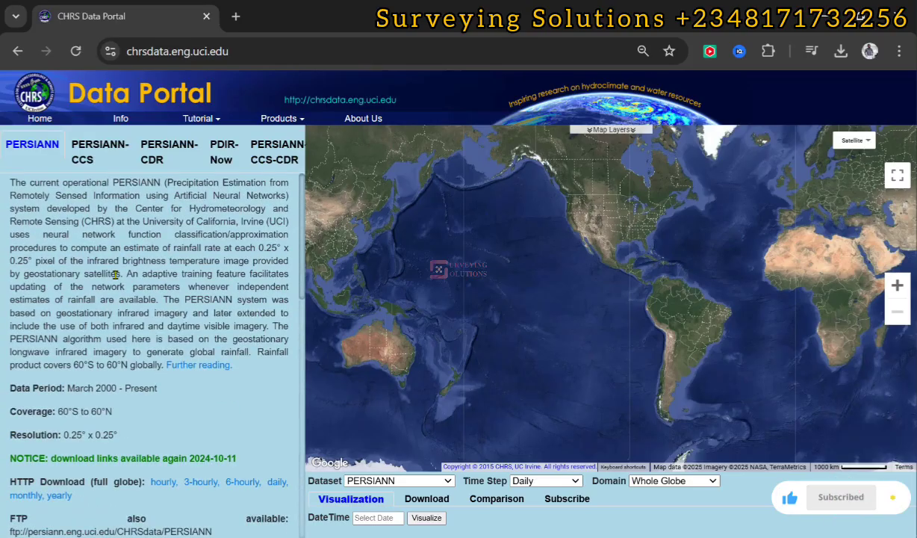
click(67, 163)
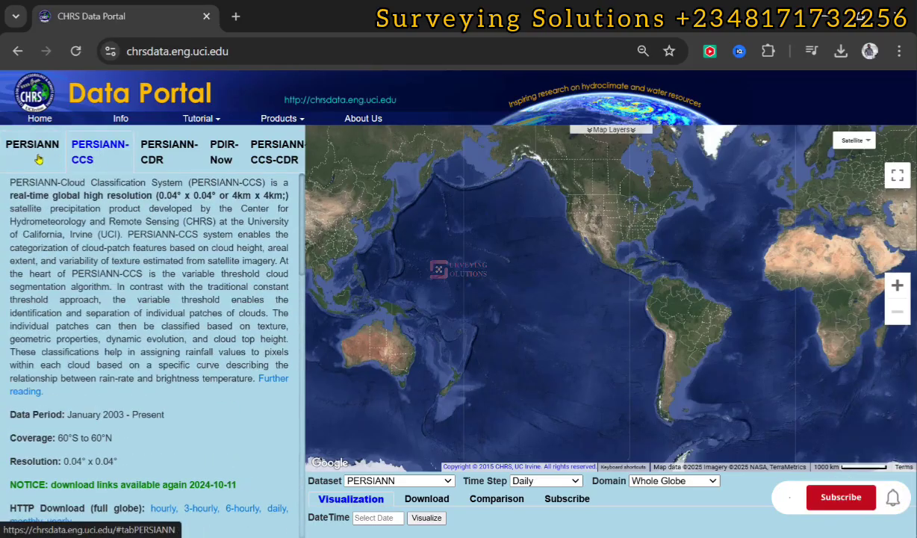
click(39, 159)
click(91, 141)
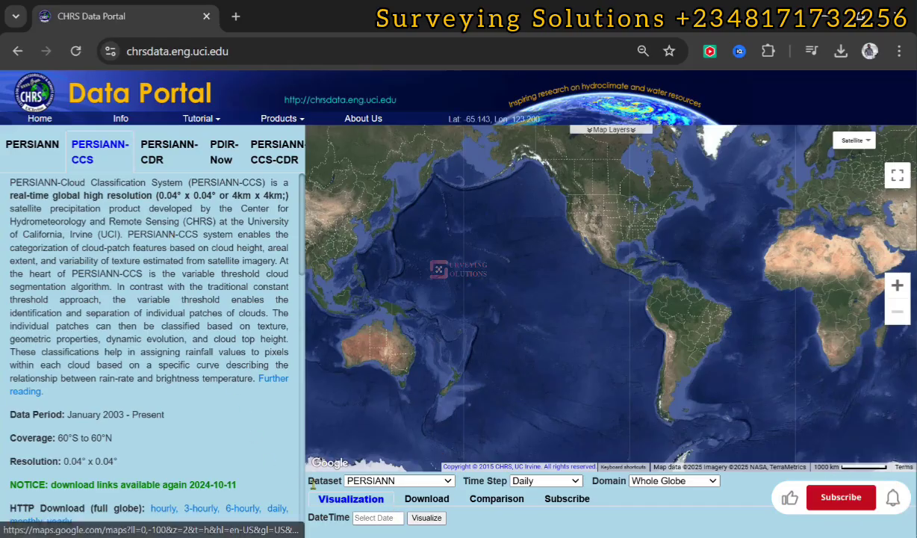
click(438, 481)
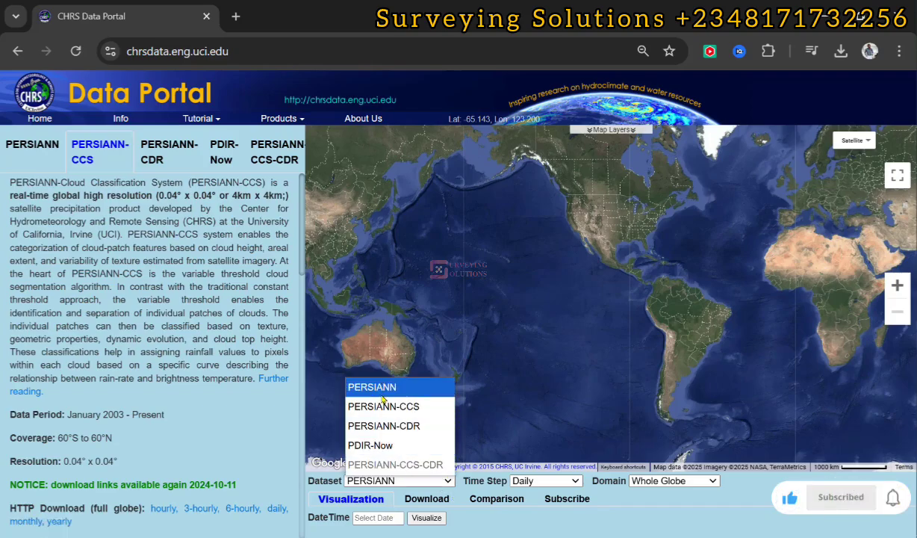
click(575, 481)
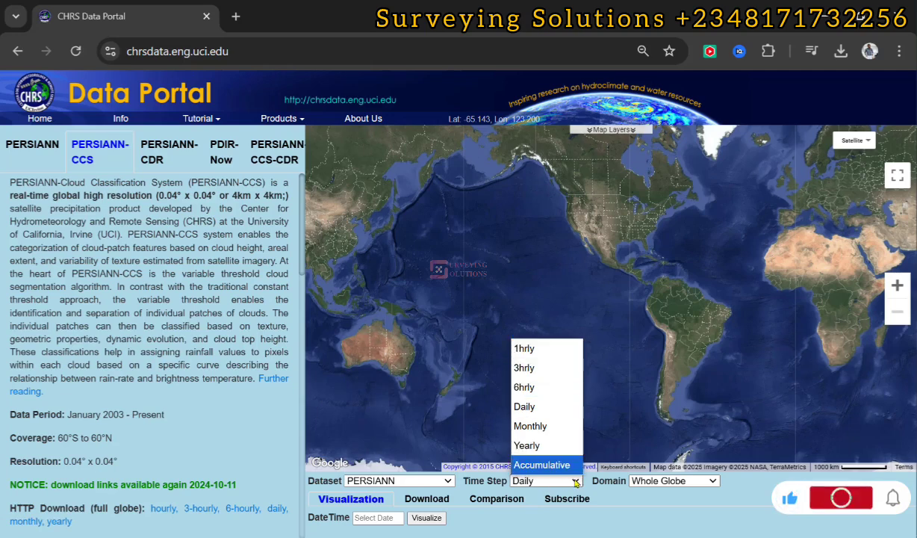
click(710, 483)
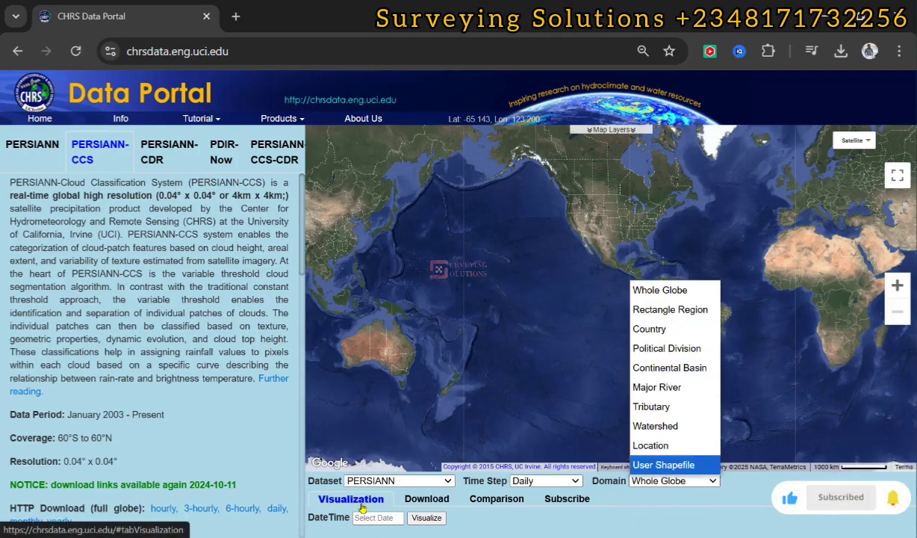
click(439, 505)
click(502, 500)
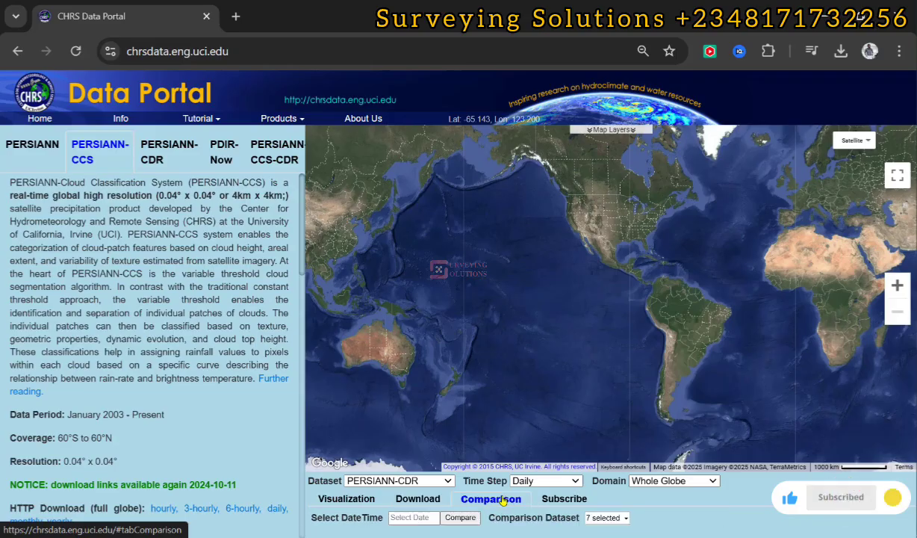
click(580, 498)
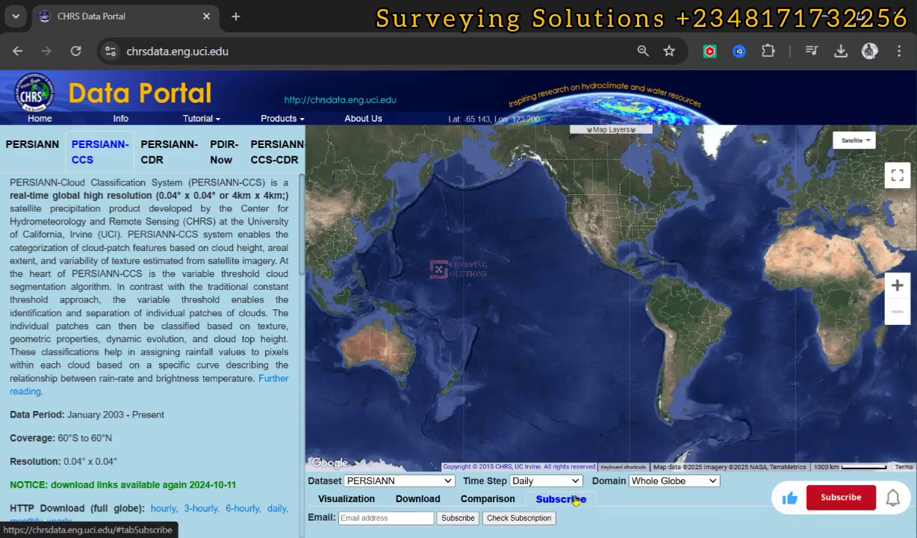
click(325, 500)
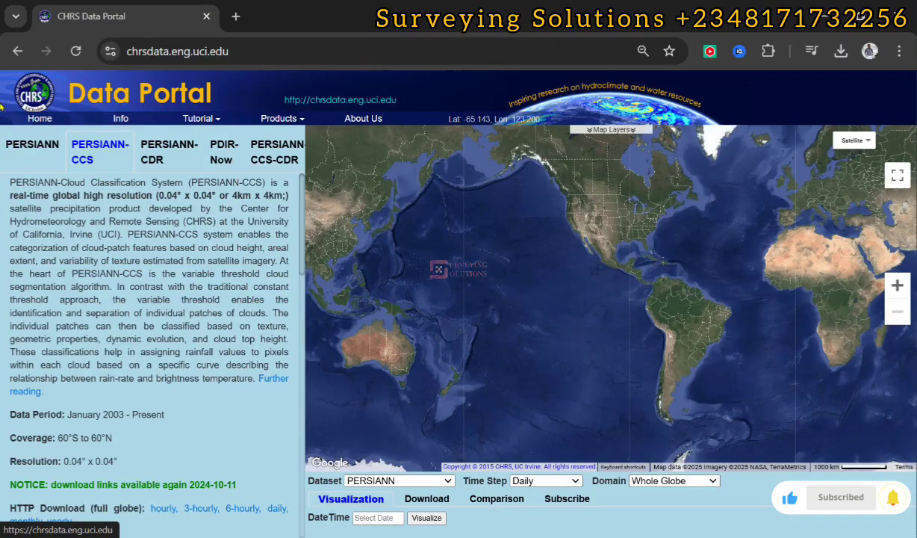
click(21, 149)
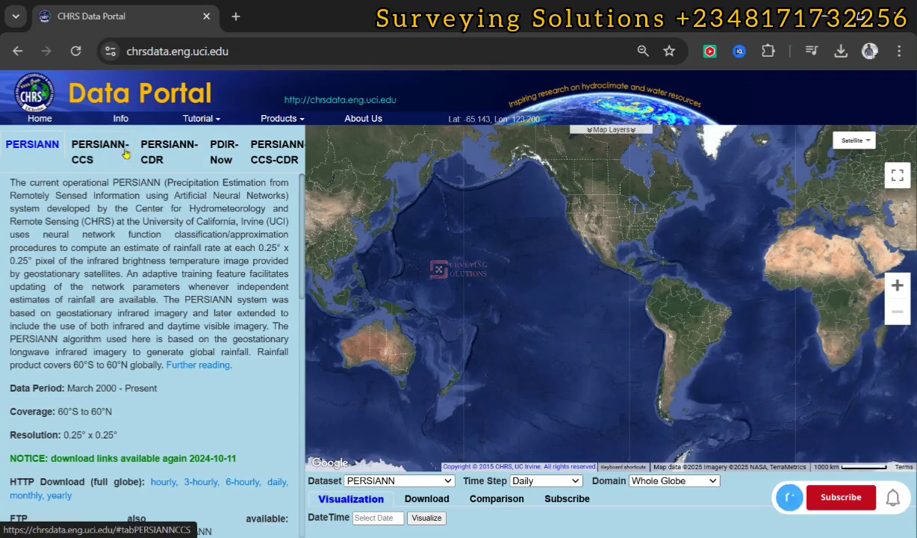
Step: Choose the PERSIANN-CCS dataset with a Yearly time step, making 2023 available
click(86, 149)
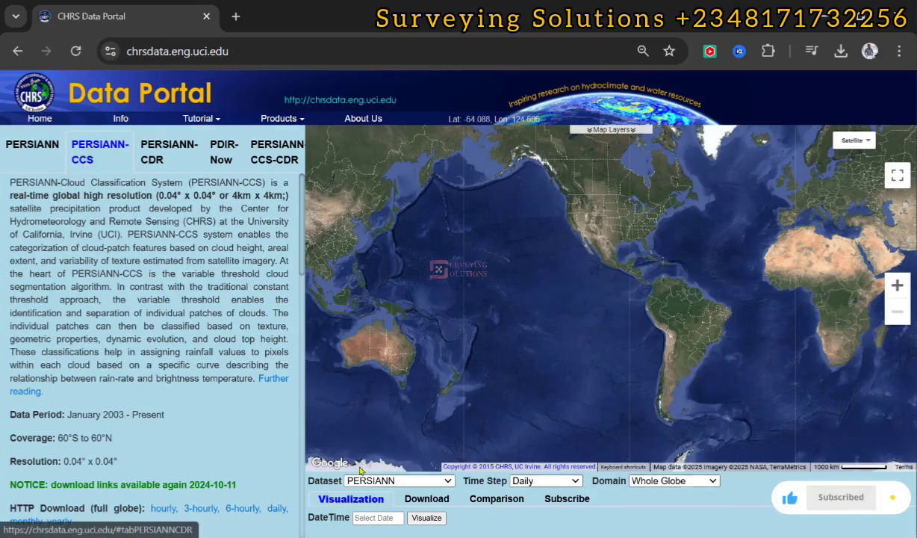
click(446, 481)
click(397, 406)
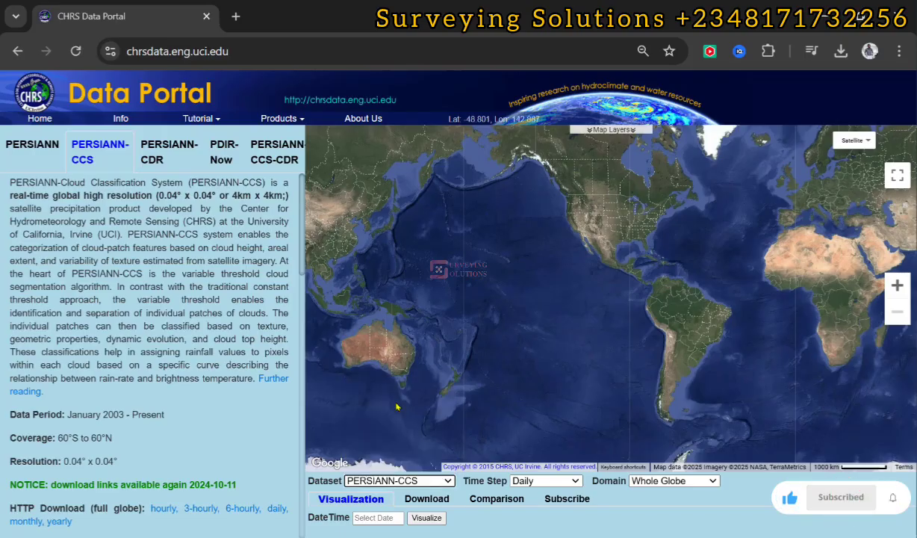
click(574, 482)
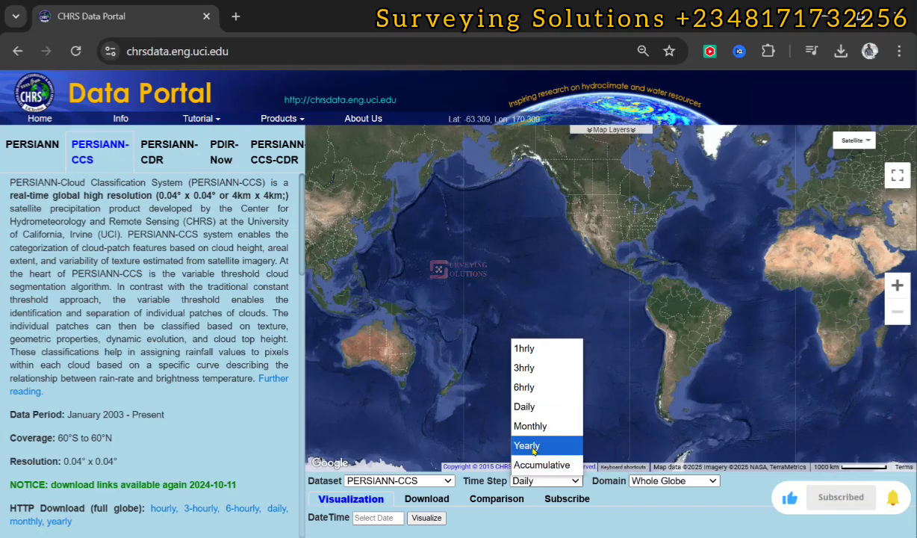
click(532, 448)
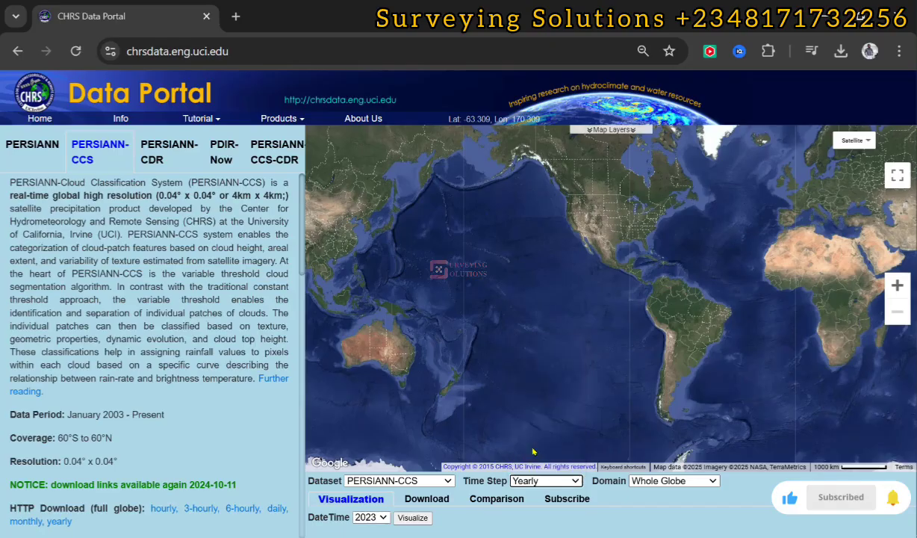
Step: Set Domain to Political Division, zoom into the Niger Delta and select Rivers State
click(715, 484)
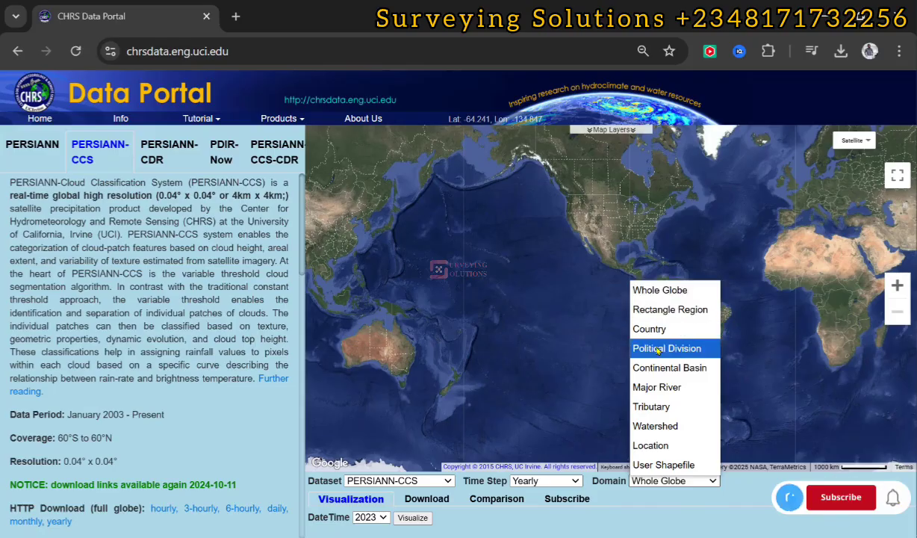
click(657, 349)
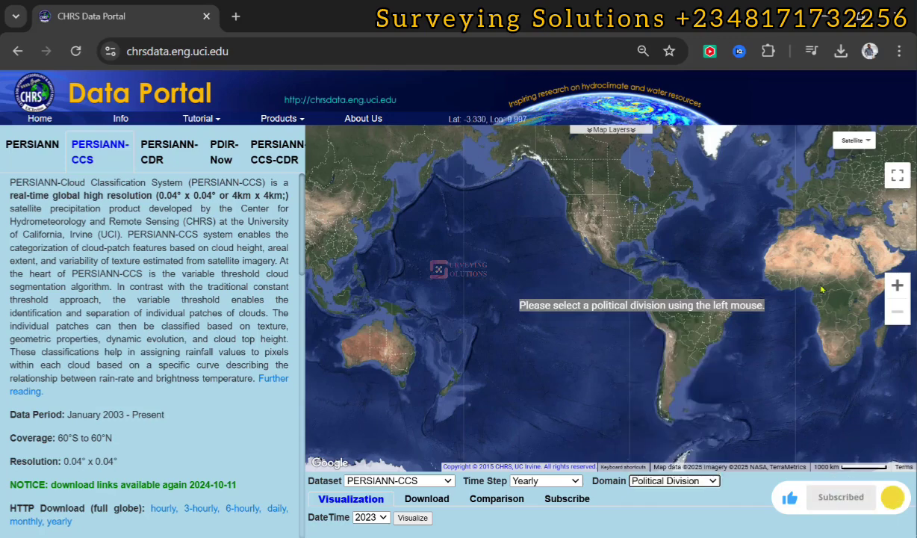
scroll(805, 273, up, 3)
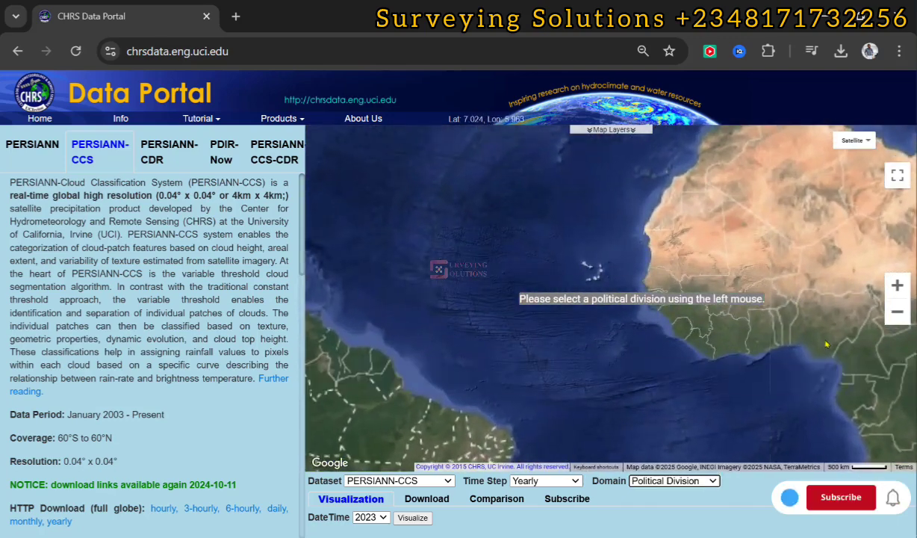
scroll(864, 323, up, 2)
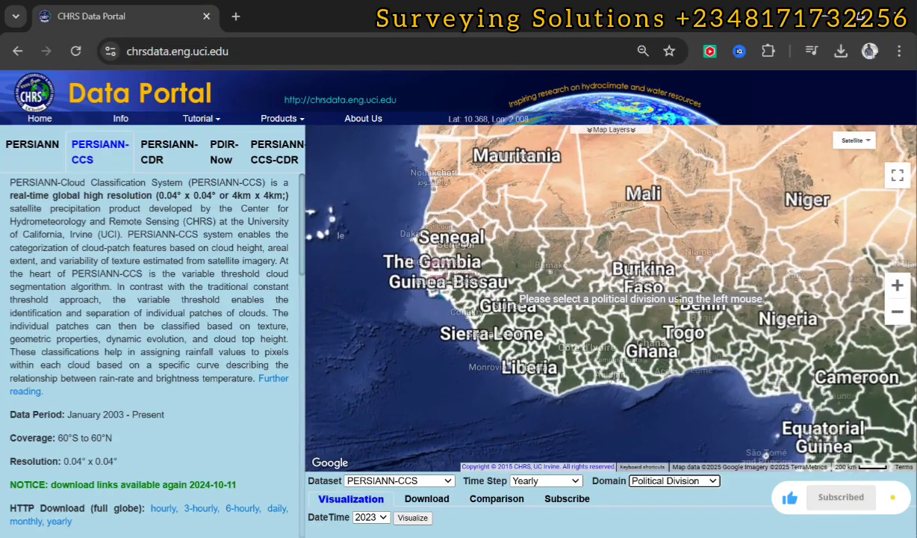
scroll(821, 299, up, 1)
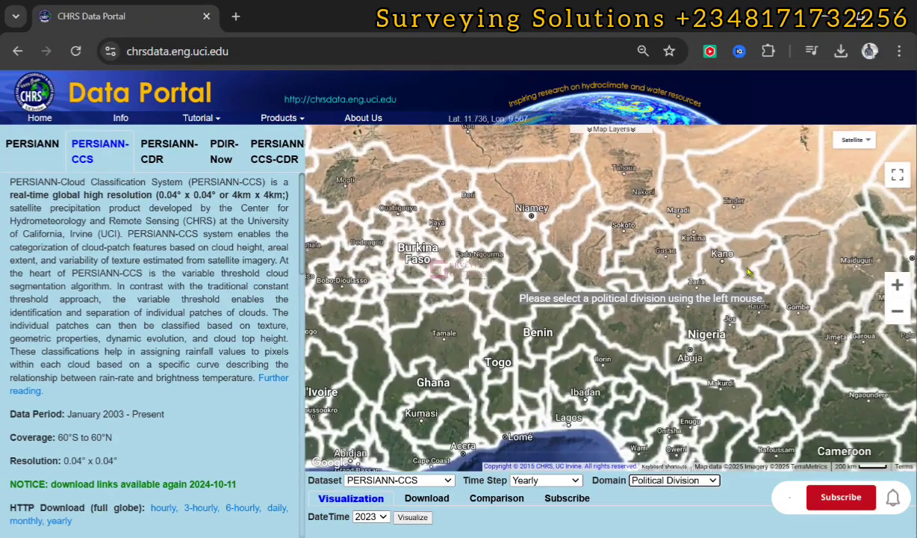
scroll(765, 398, down, 1)
scroll(765, 398, up, 2)
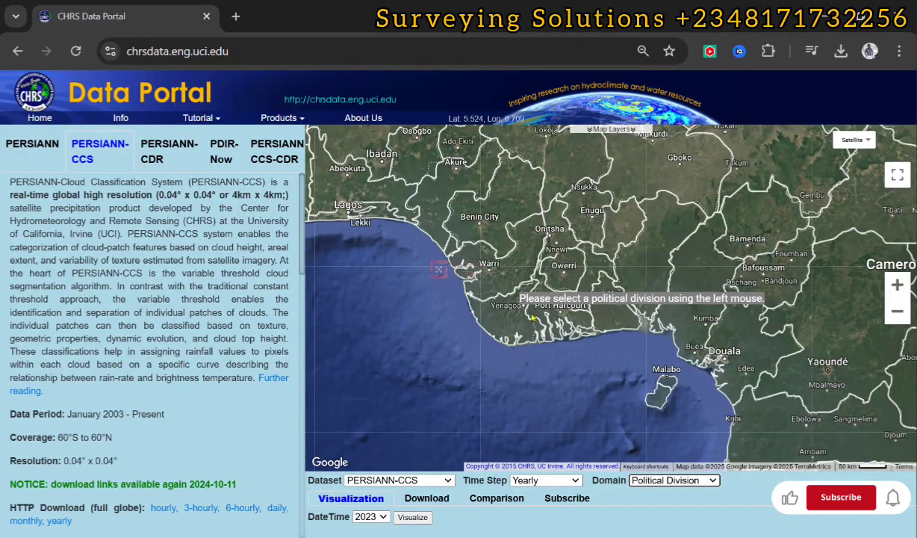
scroll(552, 273, up, 1)
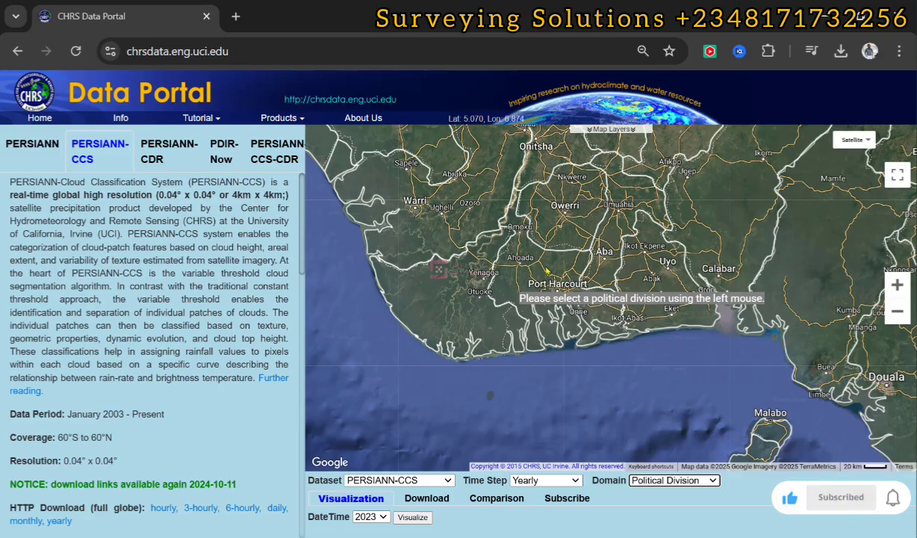
click(546, 270)
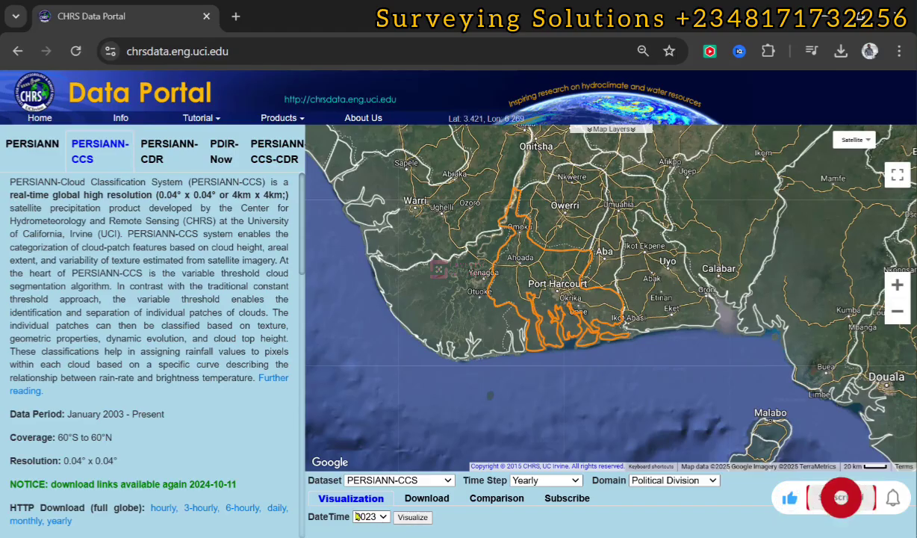
Step: Set the download start year to 2019, format to Tif, and compression to Zip
click(430, 501)
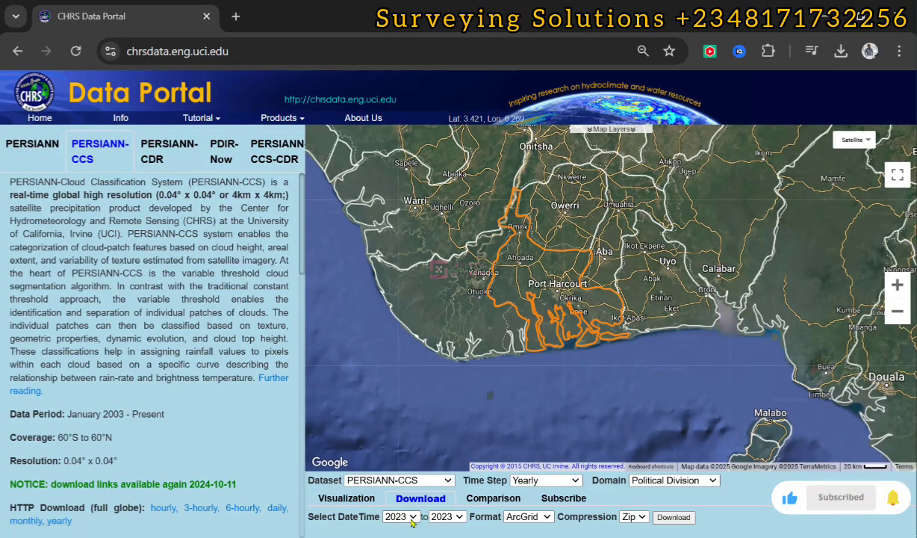
click(411, 520)
scroll(399, 493, down, 1)
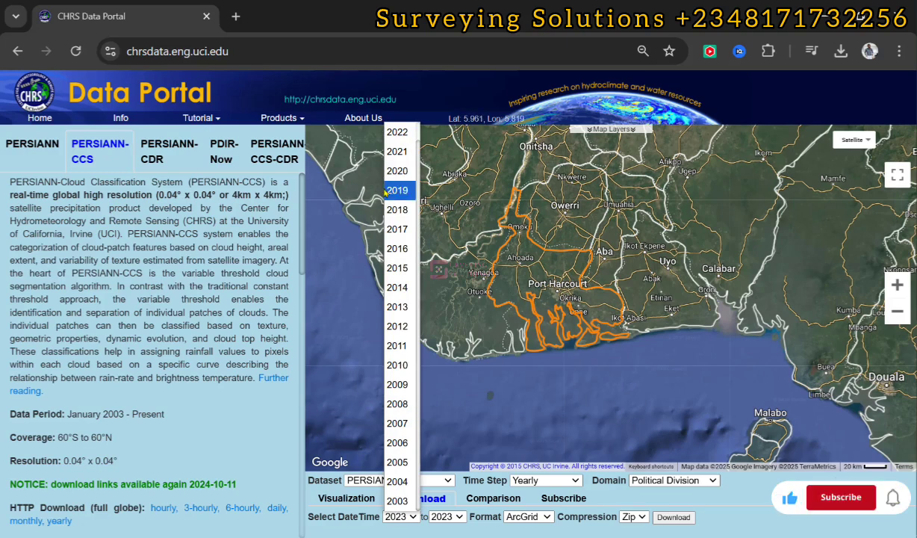
click(387, 191)
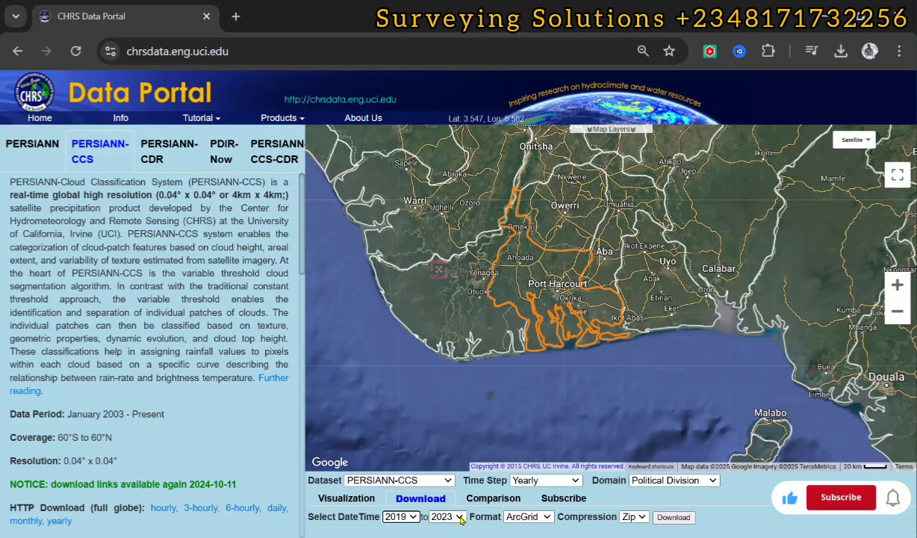
click(543, 521)
click(535, 487)
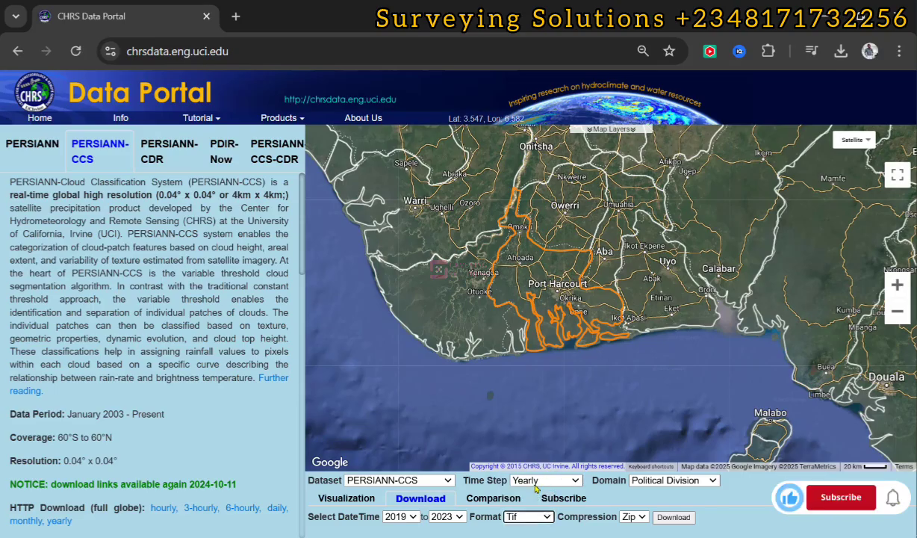
click(631, 515)
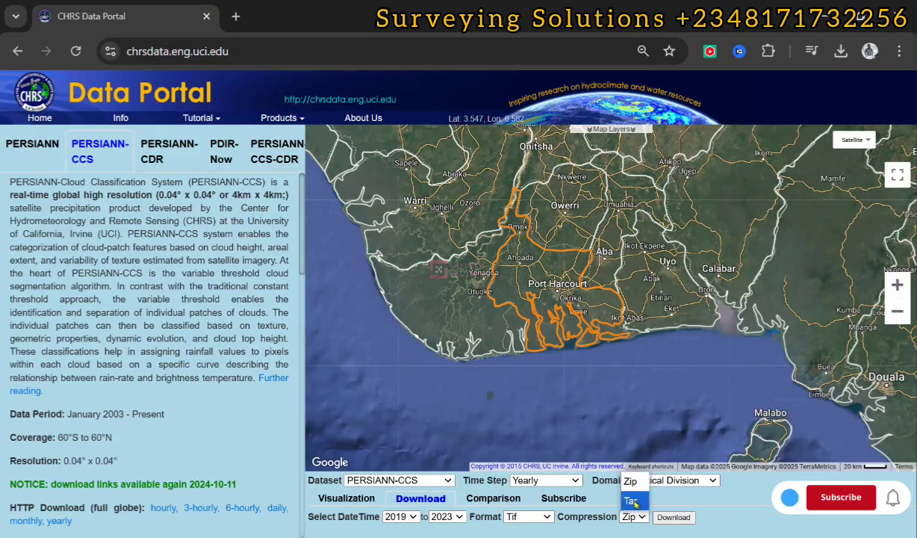
click(630, 481)
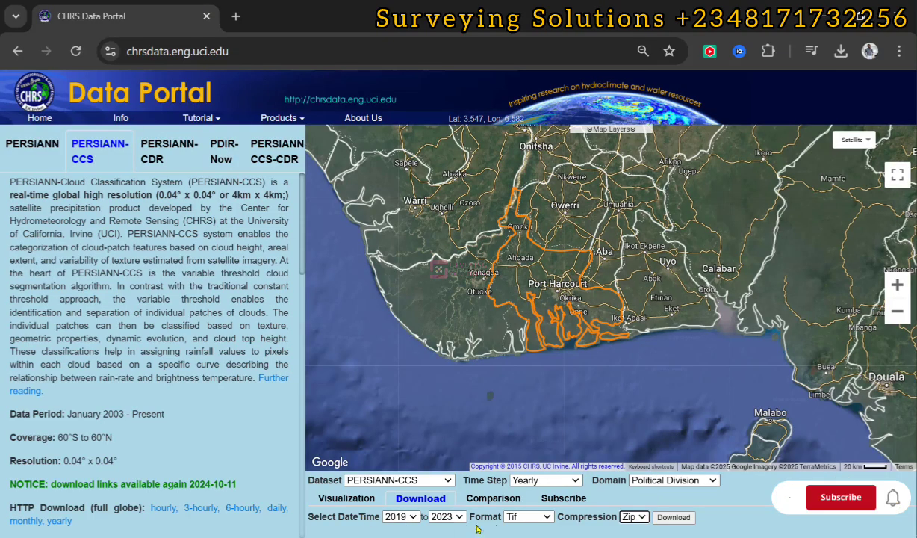
Step: Download the data, supplying the contact e-mail address in the dialog to release the zip
click(672, 517)
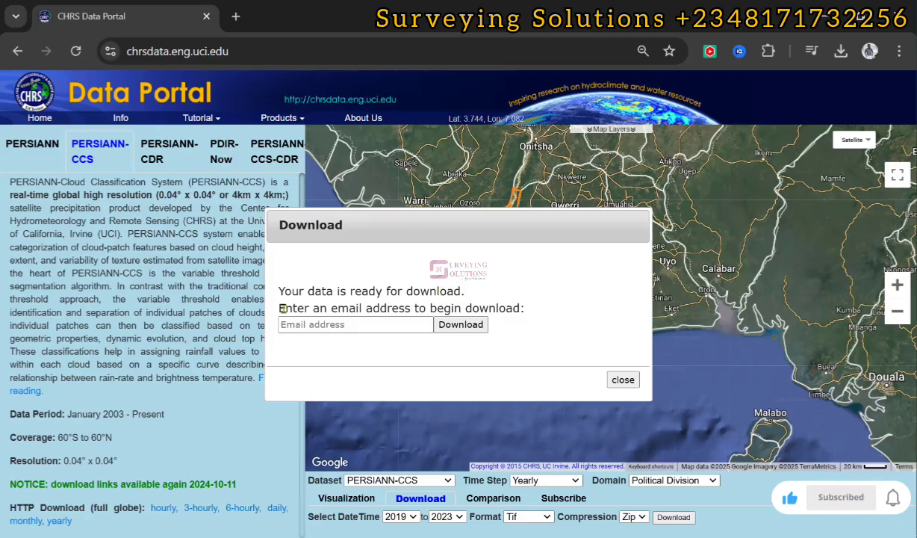
click(306, 324)
click(372, 363)
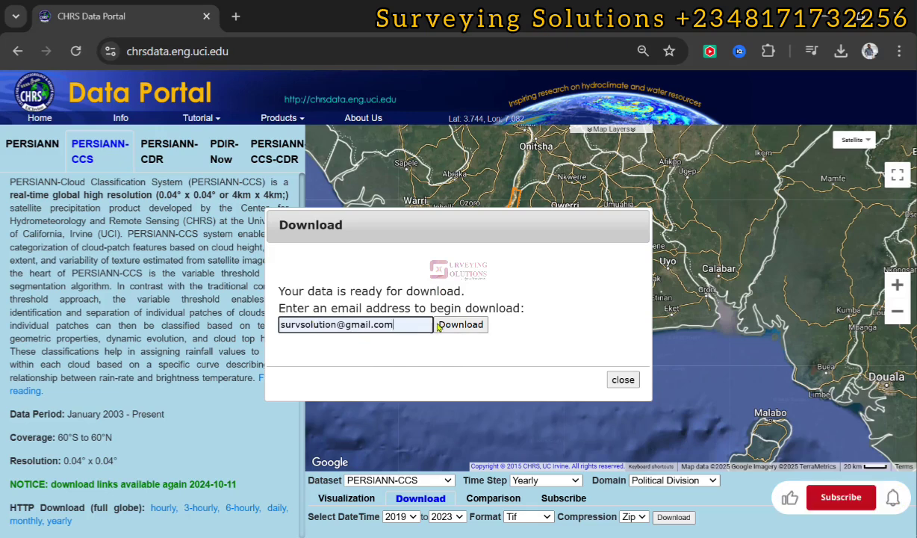
click(461, 325)
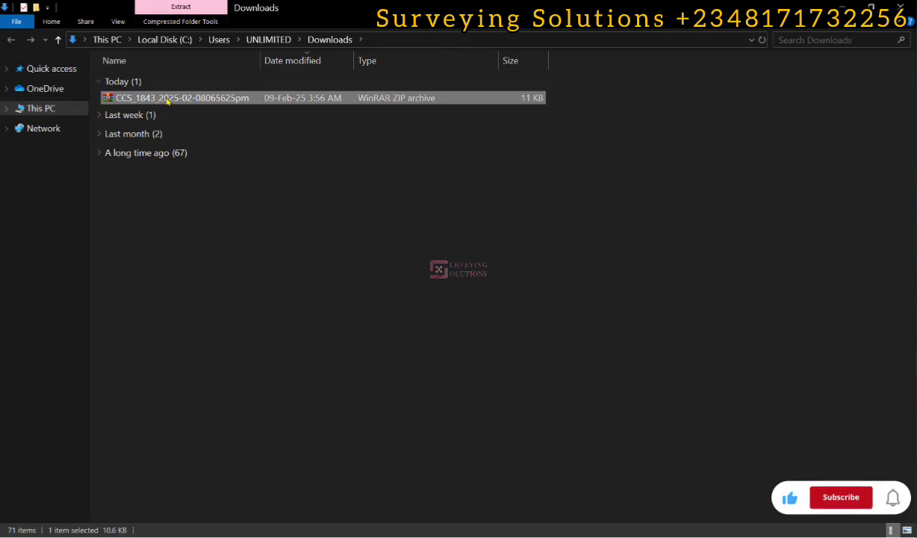
Step: Cut the downloaded CCS zip and go to the empty Surveying Solutions\QGIS\Rainfall folder
right_click(168, 99)
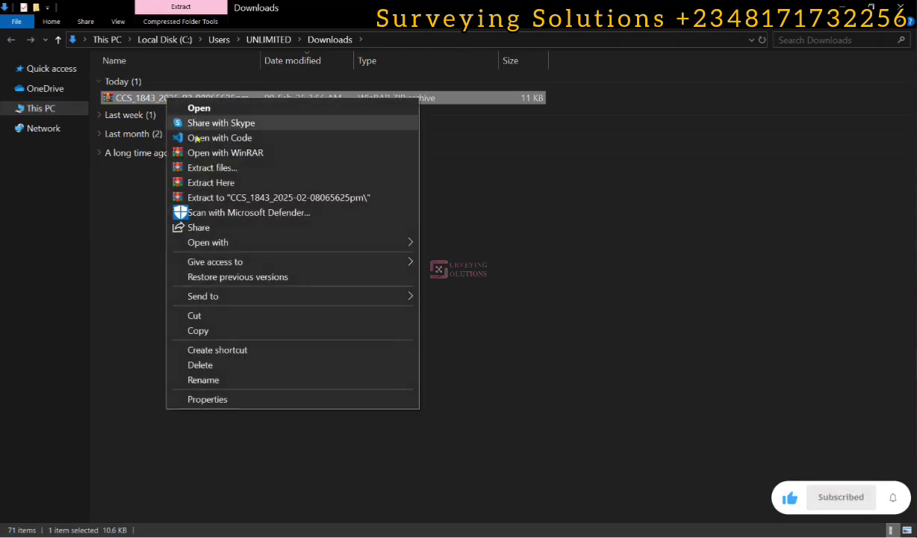
click(199, 316)
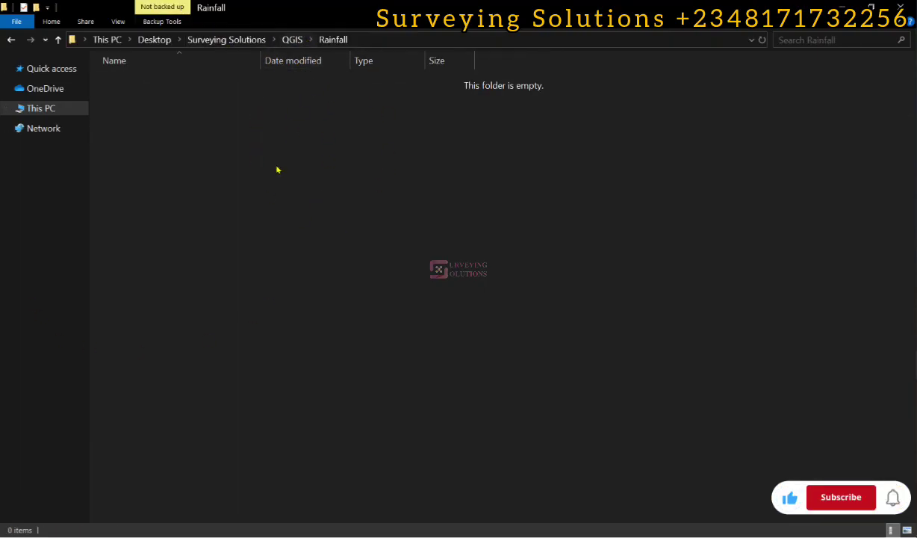
right_click(229, 171)
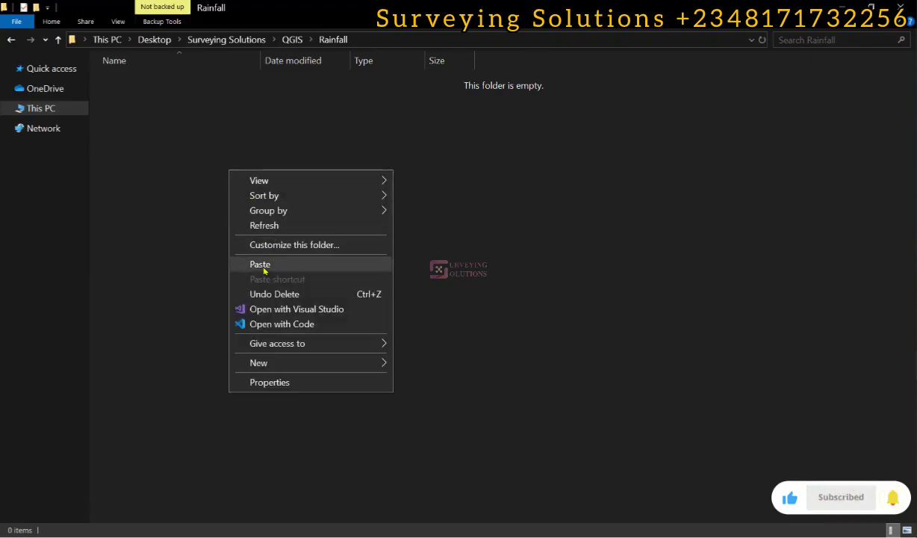
Step: Paste the CCS zip into the Rainfall folder and extract it there
click(260, 265)
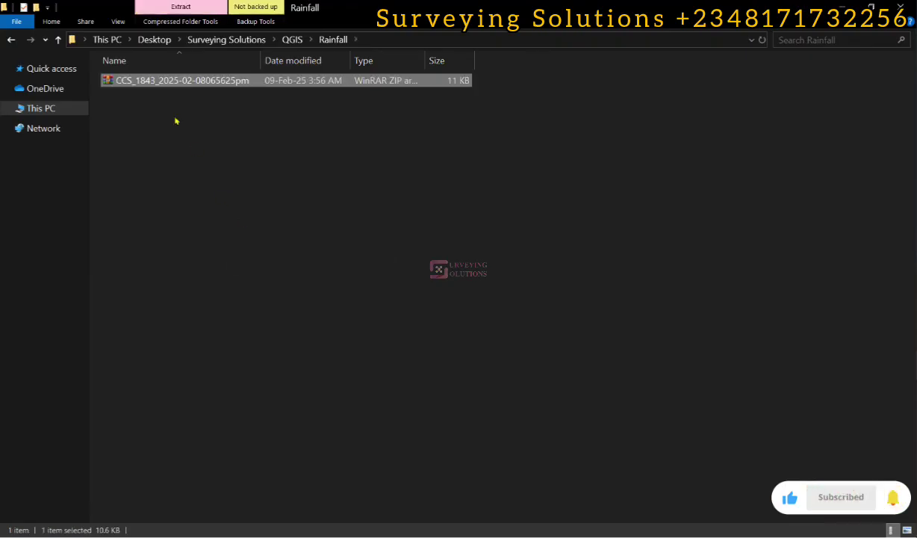
right_click(167, 77)
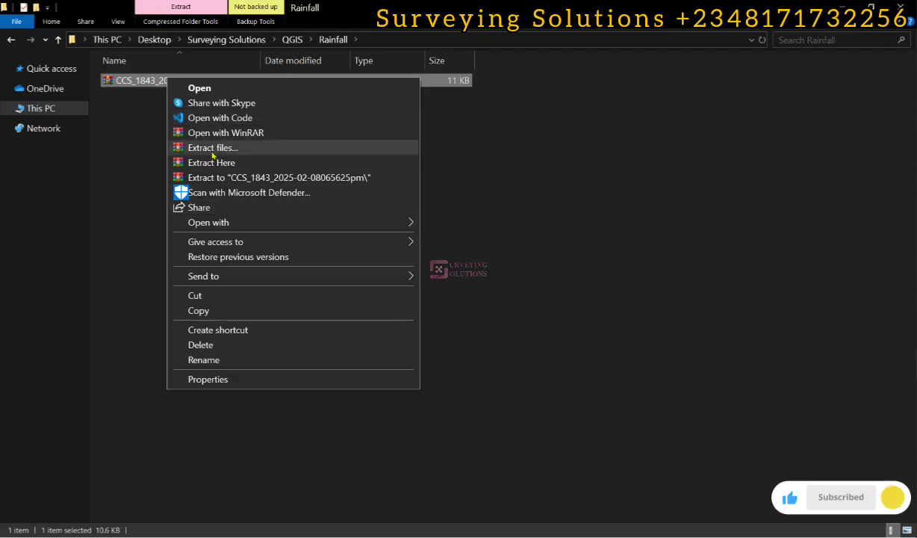
click(205, 162)
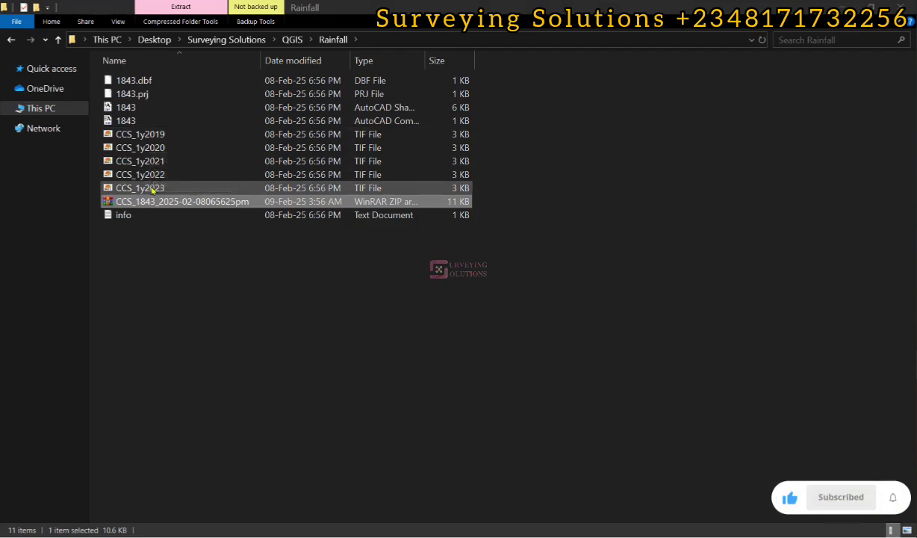
Step: Add the five rasters CCS_1y2019 through CCS_1y2023 to QGIS
click(159, 139)
key(shift+Down)
key(shift+Down)
key(shift+Down)
key(shift+Down)
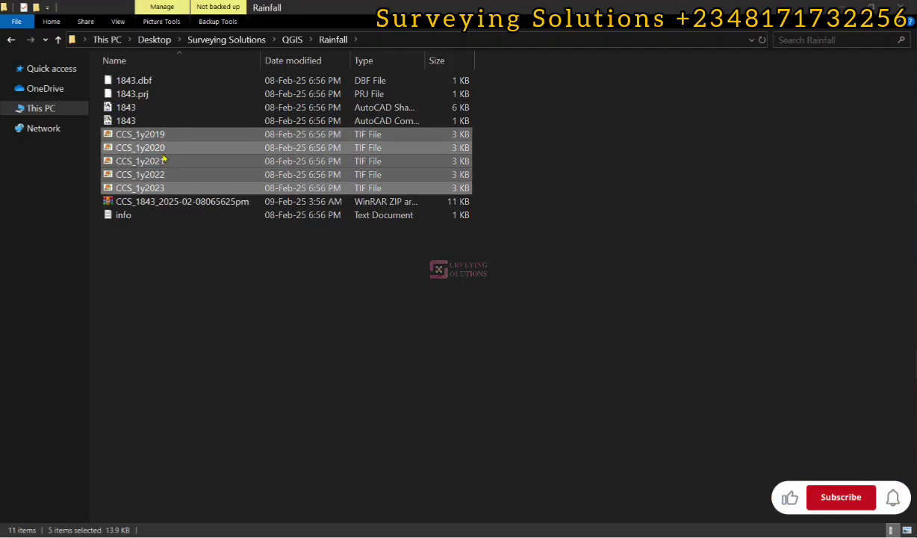
drag(167, 153, 503, 218)
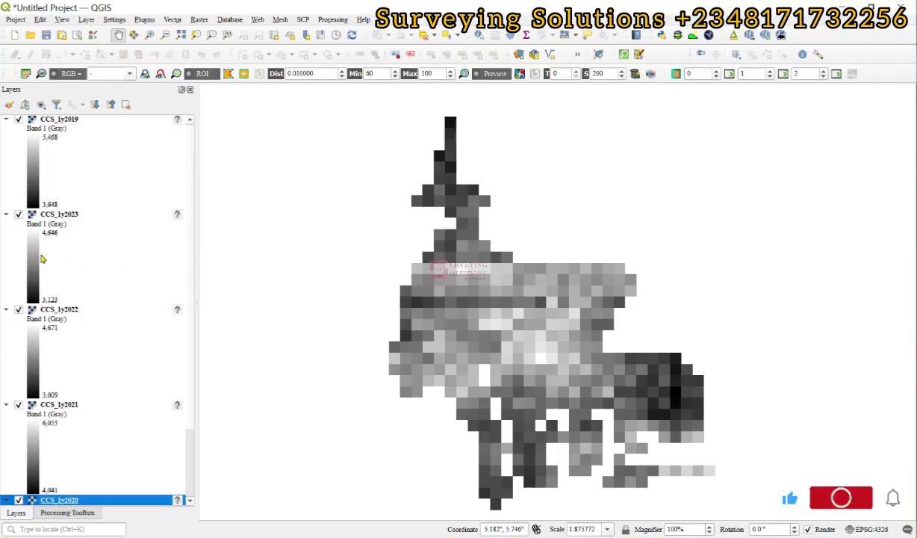
Step: Assign the WGS 84 (EPSG:4326) coordinate system to CCS_1y2019
scroll(109, 183, up, 1)
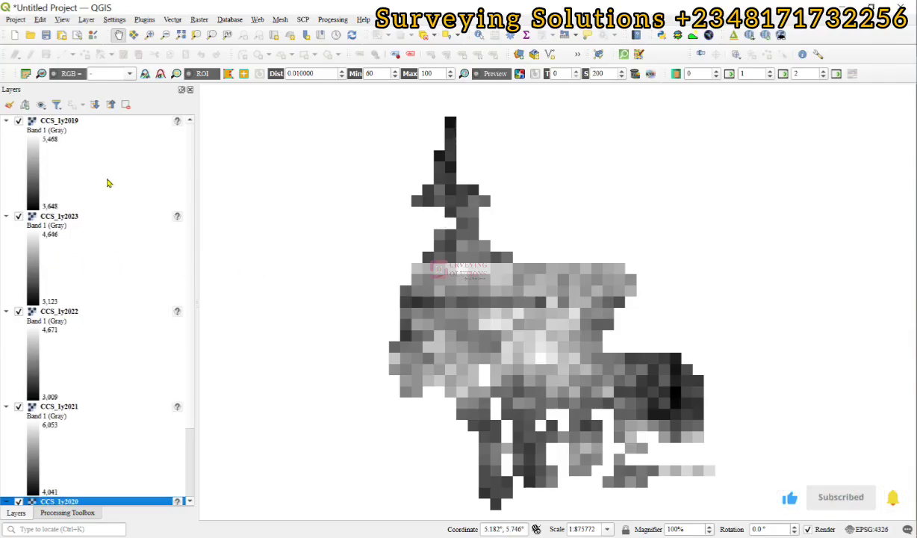
mouse_move(178, 124)
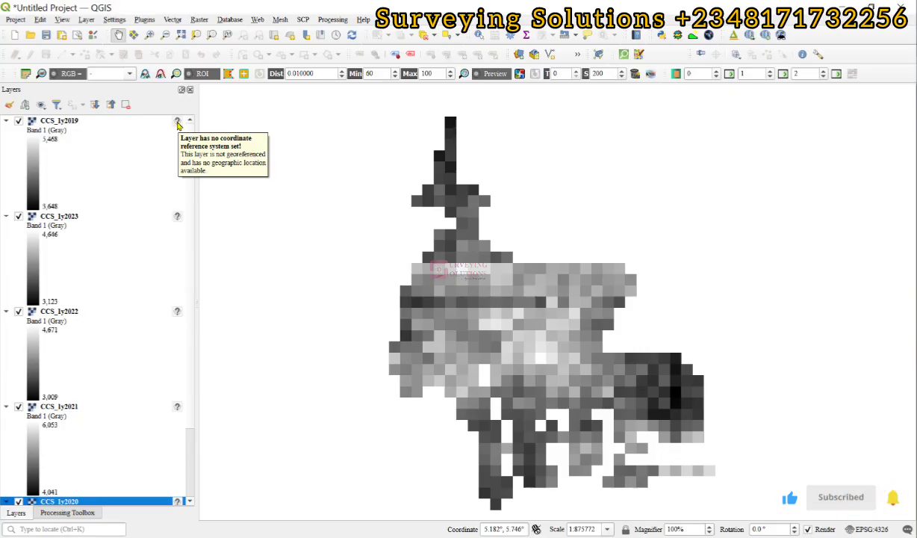
click(177, 123)
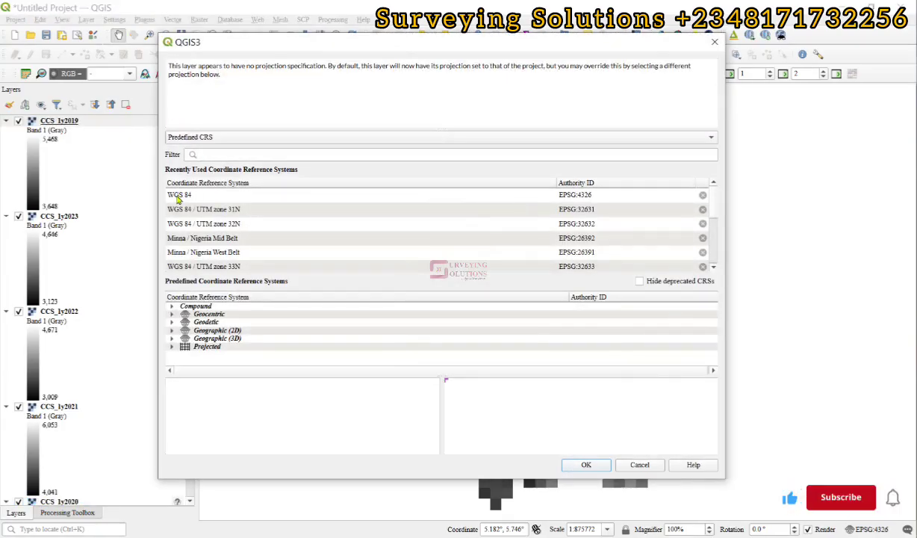
click(179, 195)
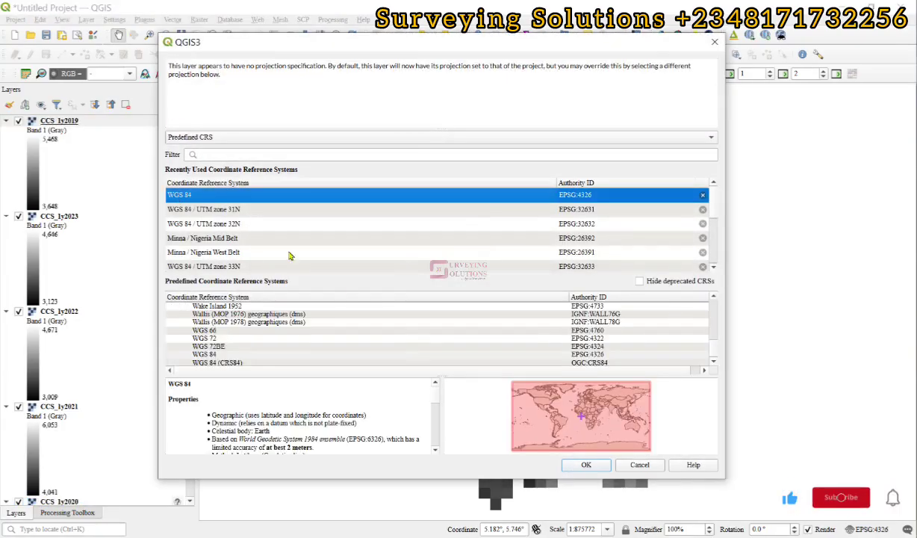
click(587, 464)
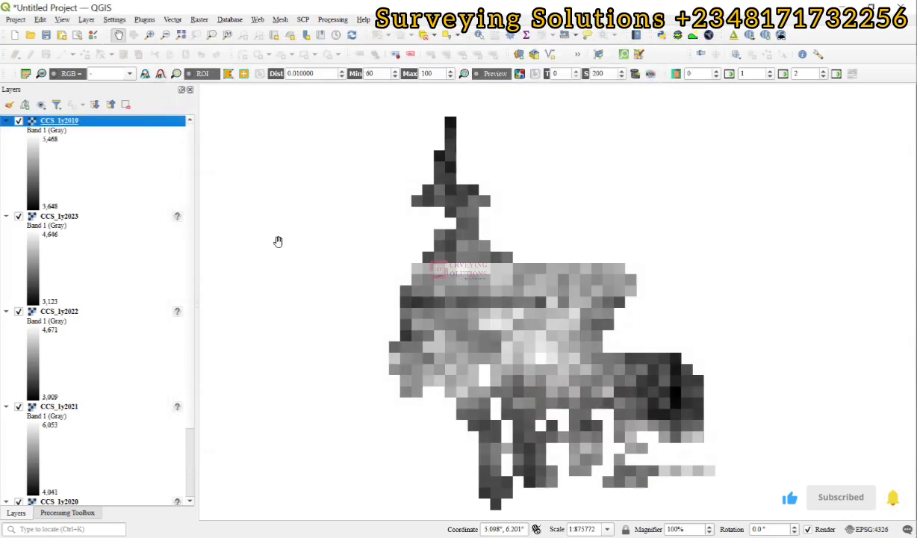
Step: Assign WGS 84 to CCS_1y2023, 2022, 2021 and 2020, then open CCS_1y2019's layer properties
click(177, 216)
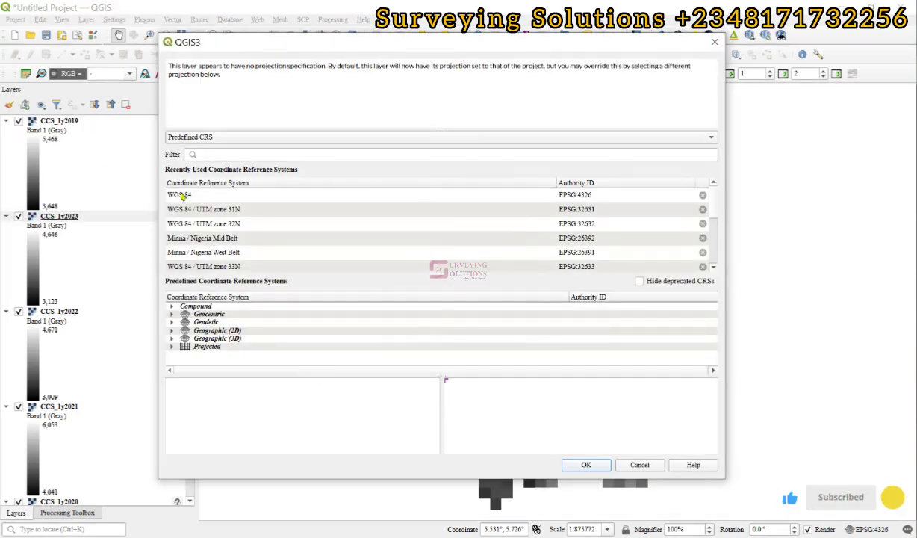
double_click(180, 195)
click(177, 311)
double_click(180, 195)
click(178, 406)
click(176, 414)
double_click(175, 193)
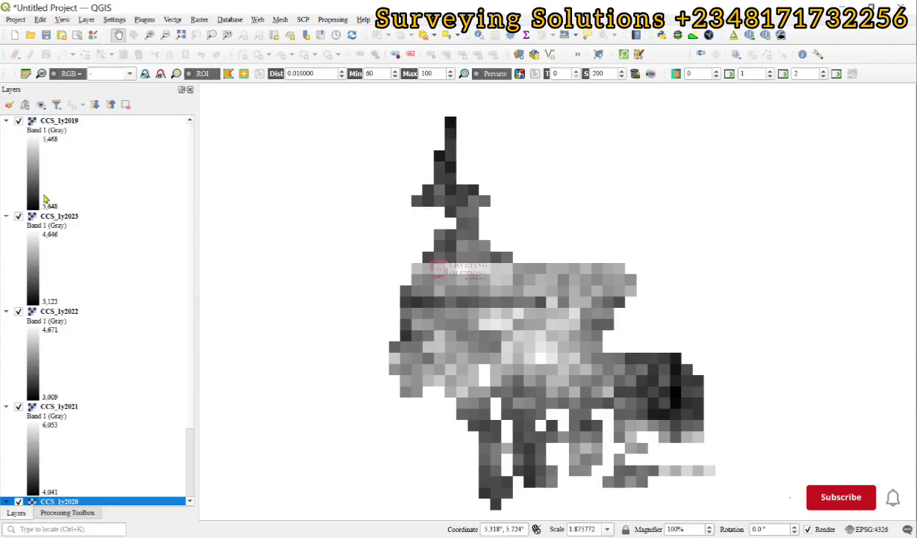
double_click(59, 121)
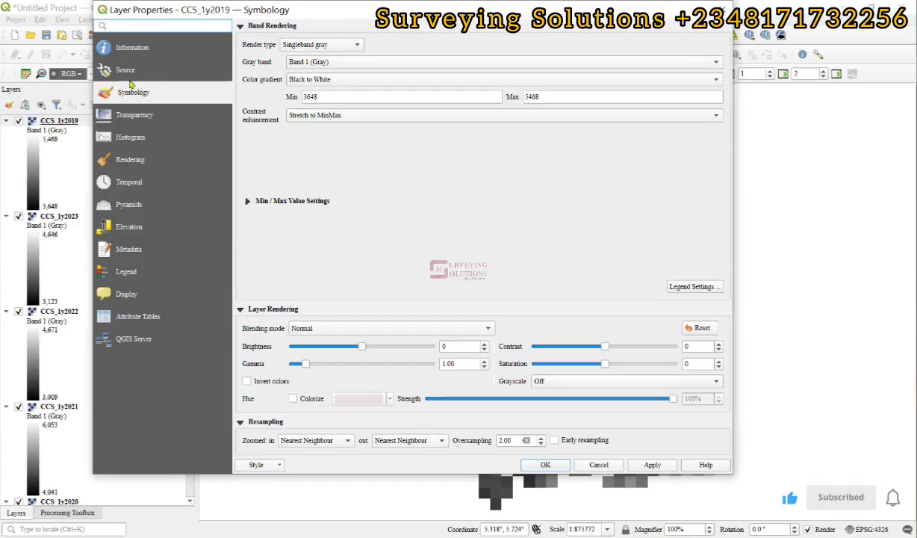
Step: Render CCS_1y2019 as singleband pseudocolor with the Spectral ramp in 4 Equal Interval classes
click(321, 46)
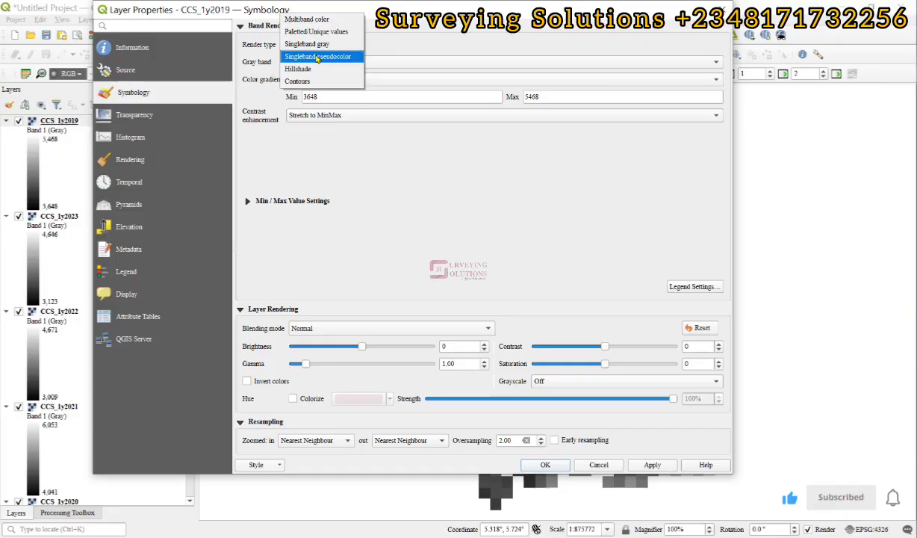
click(317, 57)
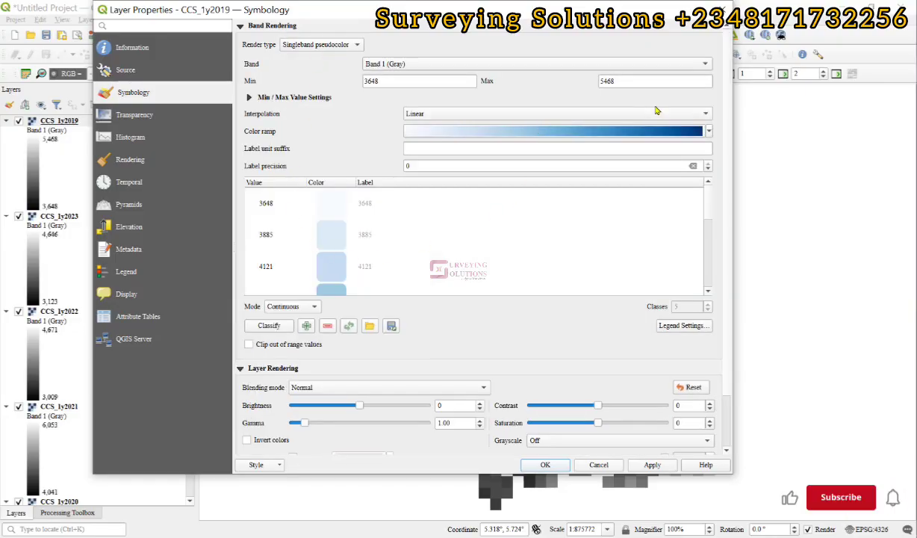
click(276, 305)
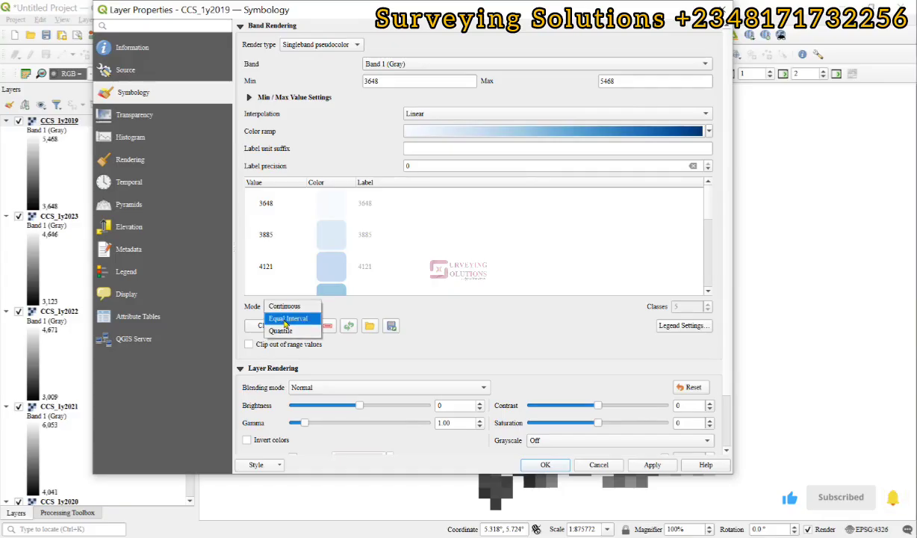
click(284, 319)
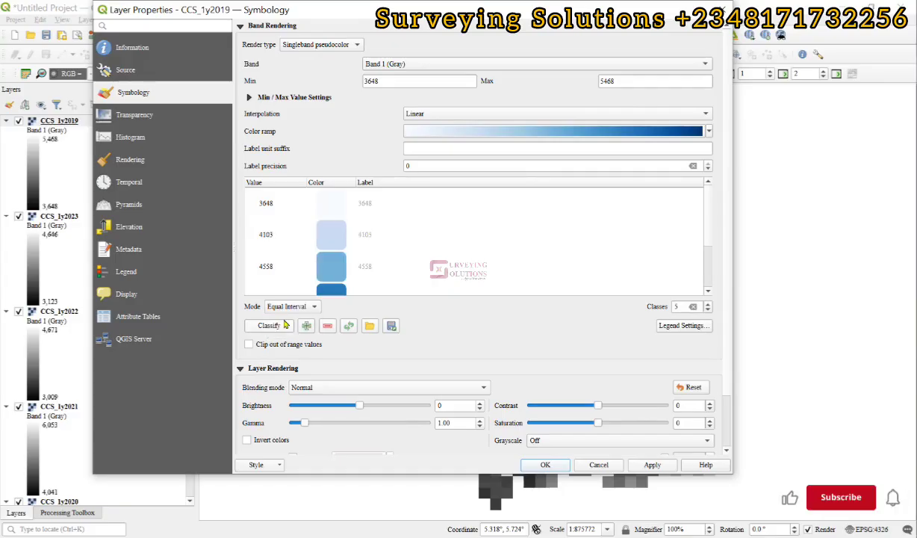
click(708, 132)
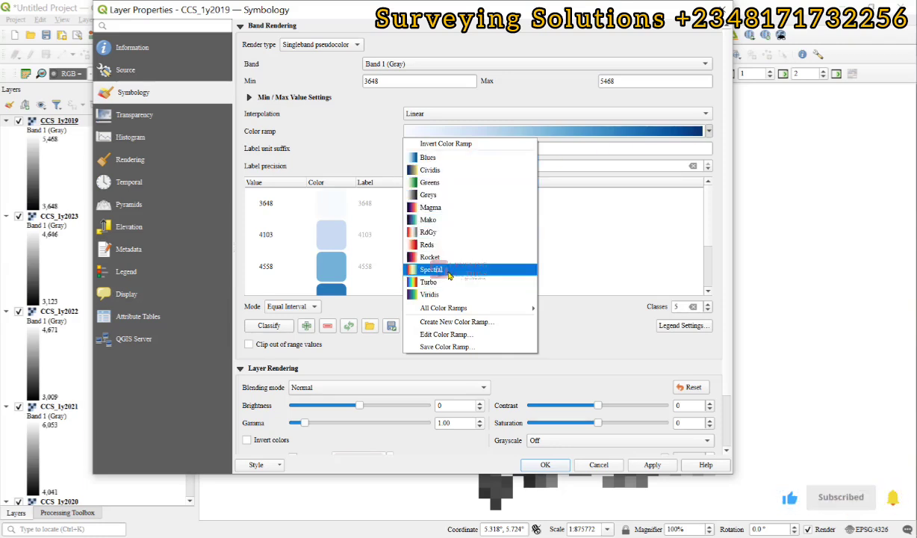
click(433, 268)
scroll(439, 245, down, 4)
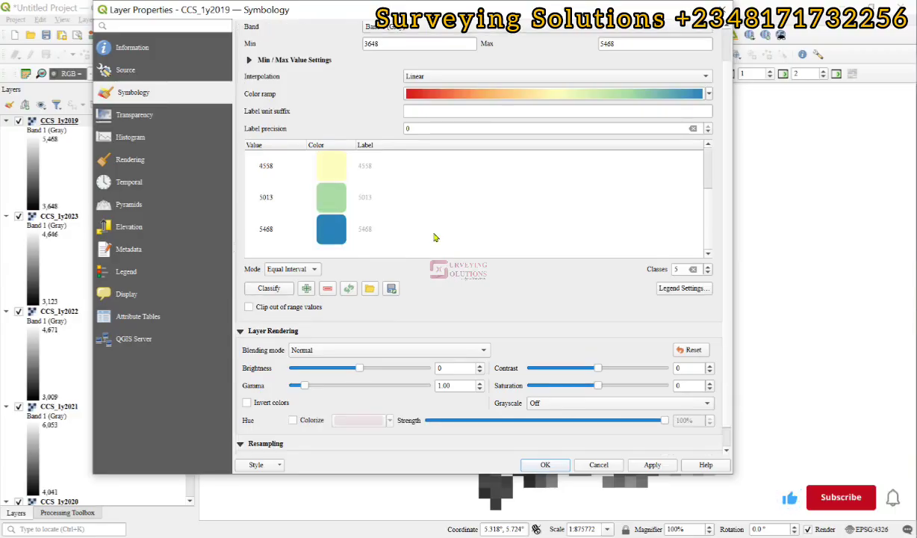
double_click(681, 268)
text(4)
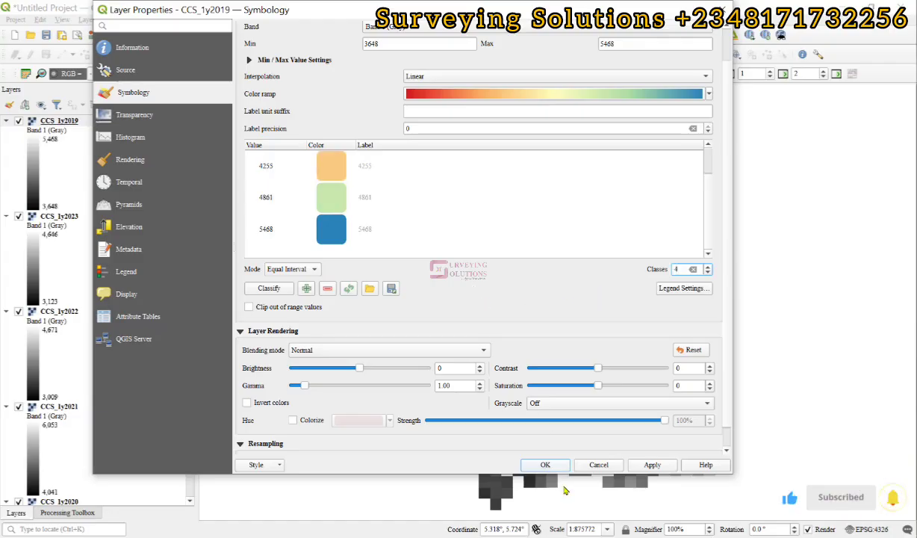
click(652, 464)
click(545, 465)
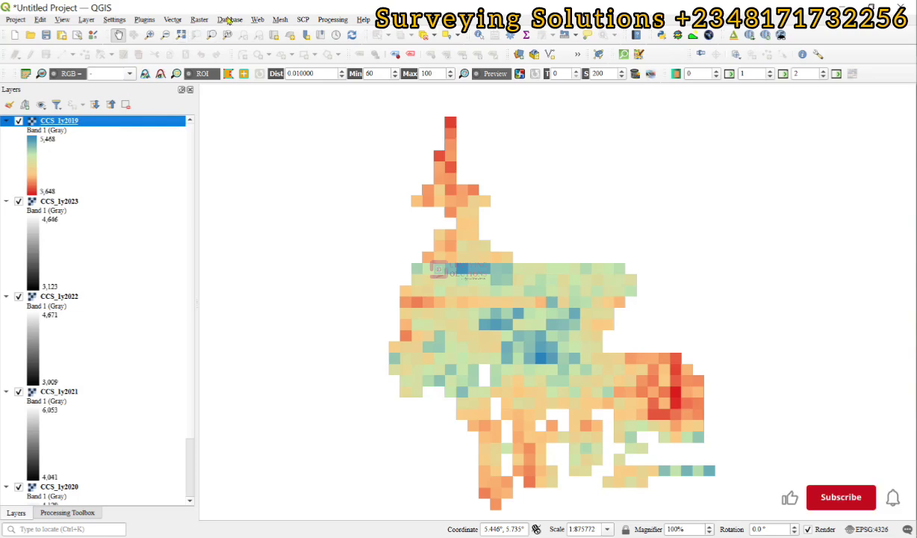
Step: In the Raster Calculator, build the expression (CCS_1y2019@1+…+CCS_1y2023@1)/5
click(196, 20)
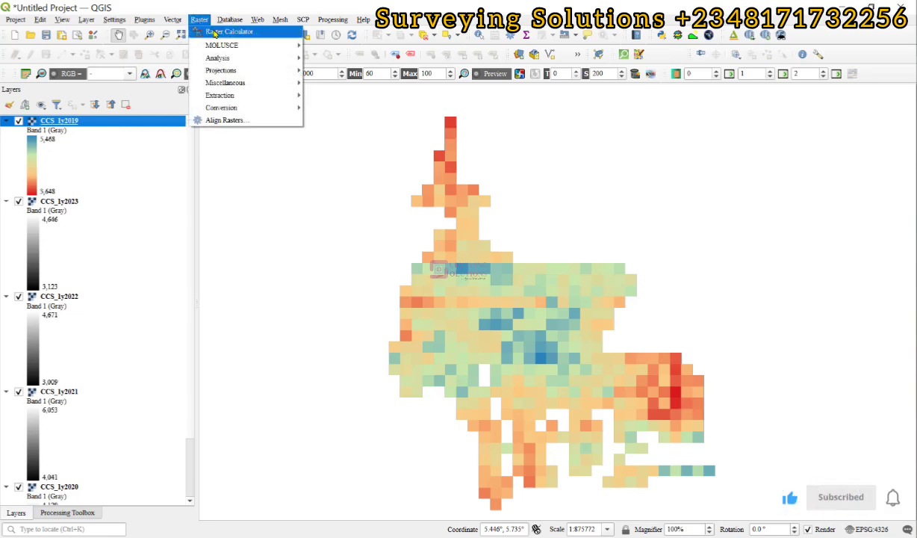
click(224, 31)
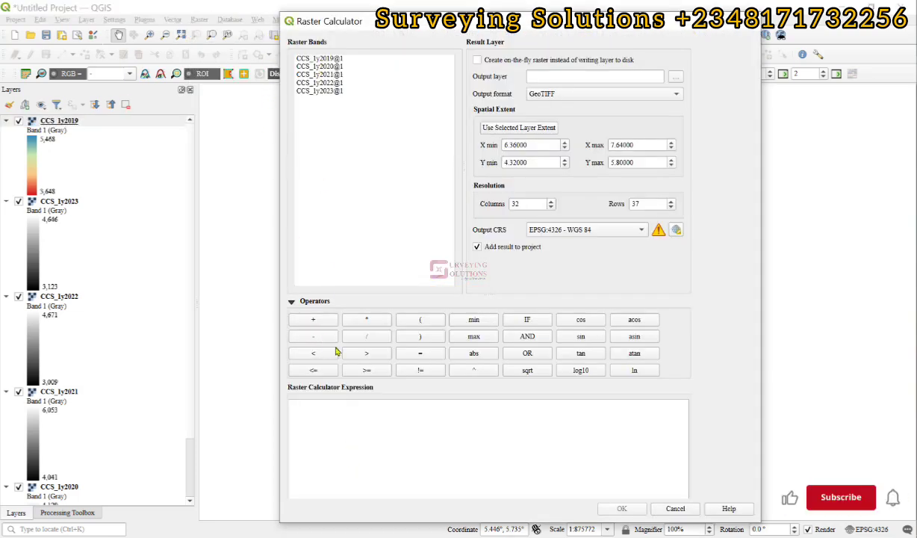
click(420, 321)
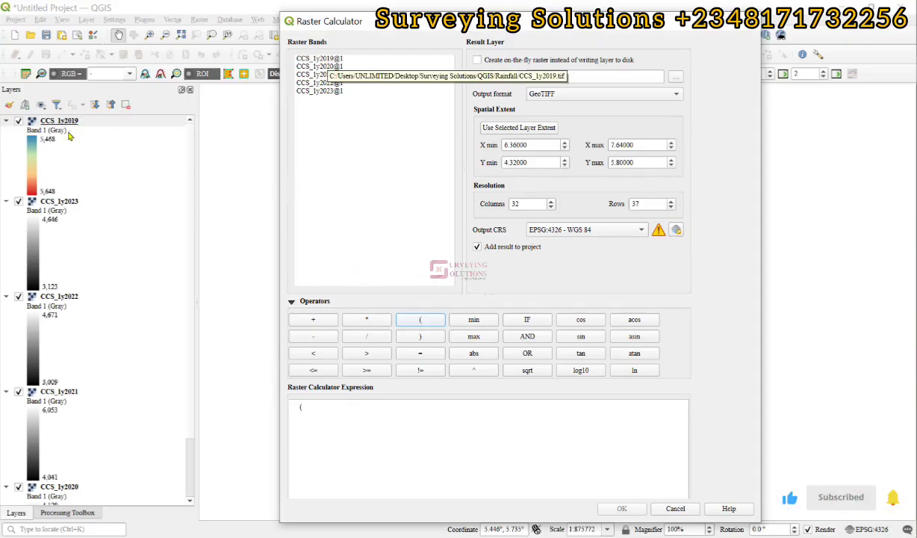
double_click(319, 57)
text(+)
double_click(319, 65)
text(+)
double_click(318, 74)
text(+)
double_click(319, 82)
text(+)
double_click(319, 91)
click(422, 336)
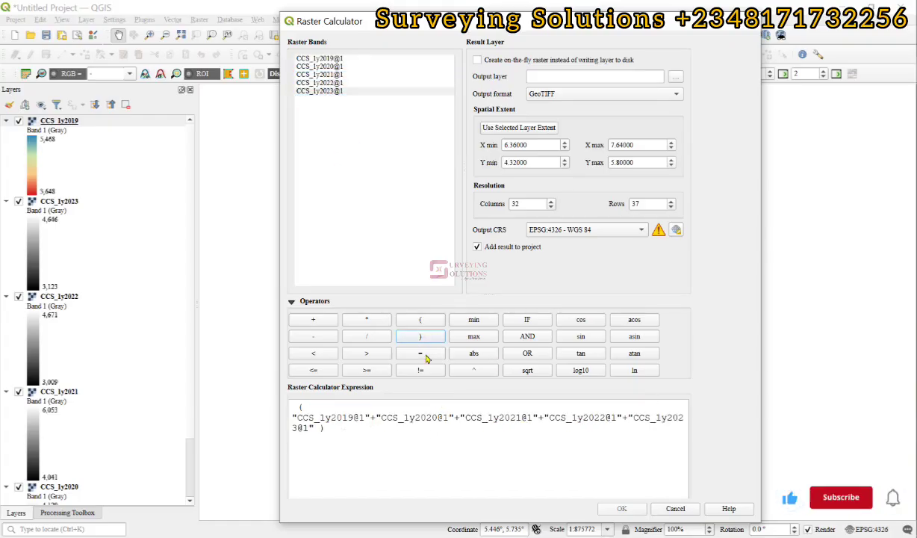
click(366, 337)
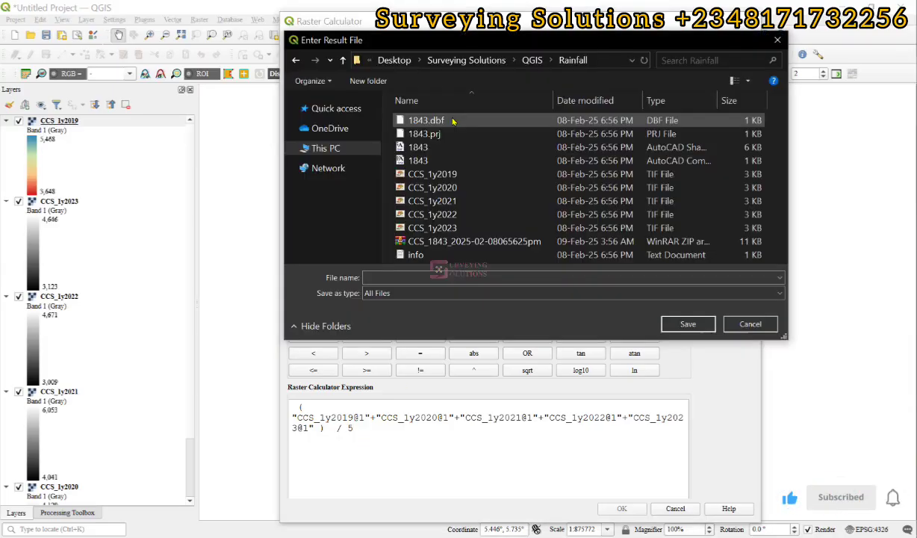
Step: Save the output as AVERAGE in the Rainfall folder and run the calculation
click(675, 77)
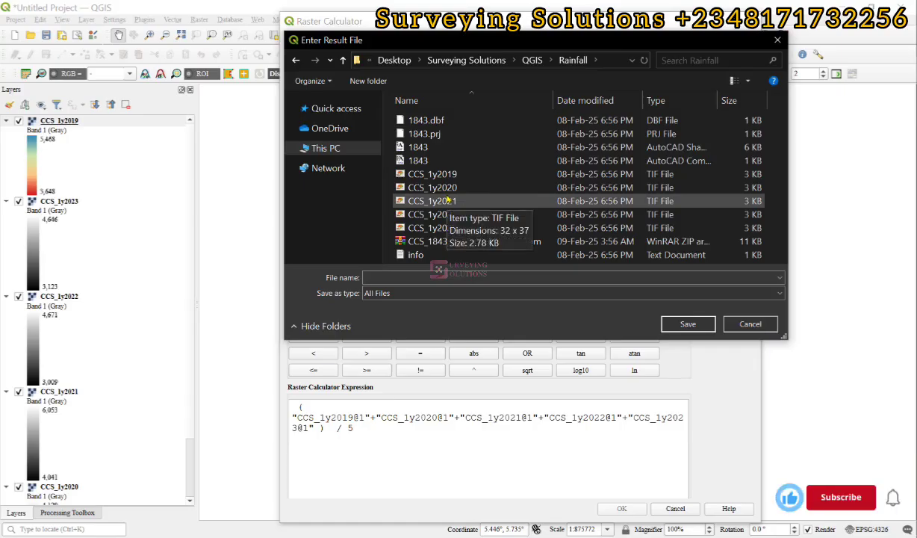
click(383, 278)
text(AVERAGE)
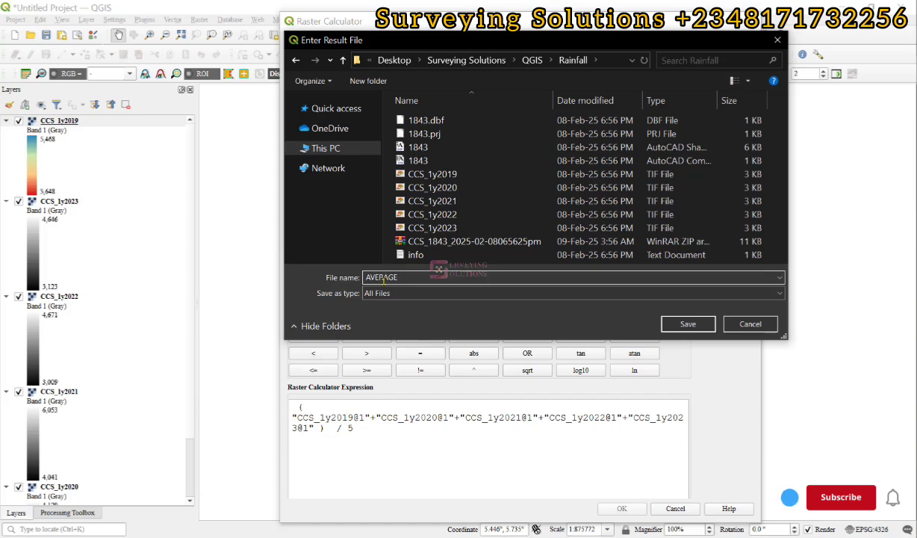
key(Return)
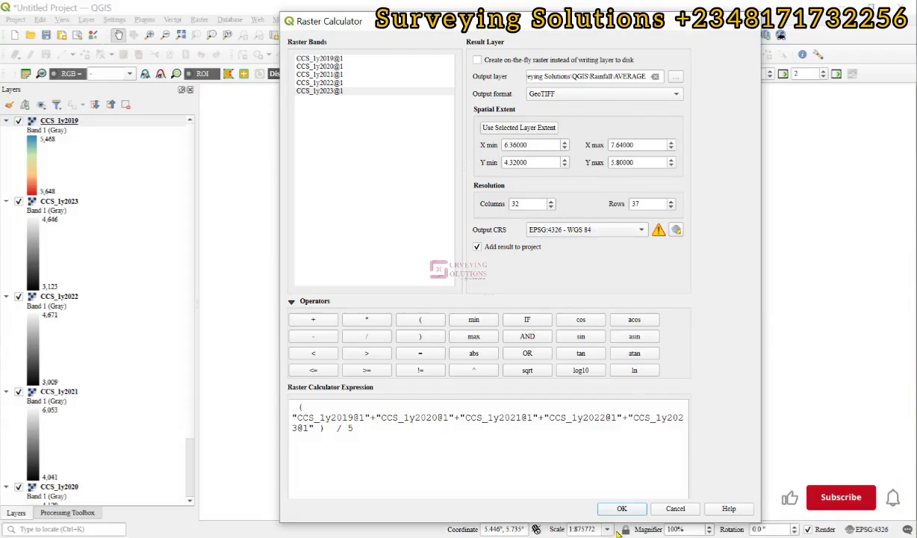
click(620, 508)
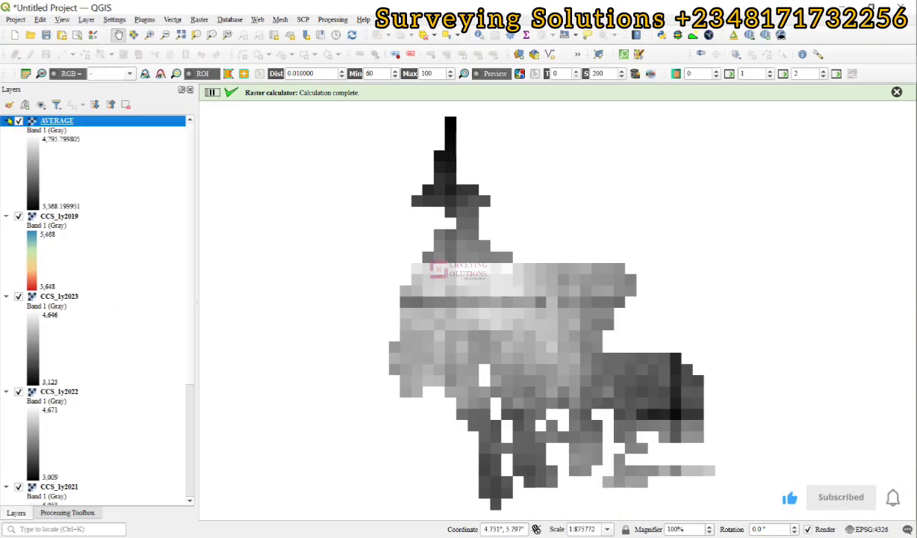
Step: Hide CCS_1y2019 and toggle the AVERAGE layer off and on to compare, leaving AVERAGE visible
click(19, 121)
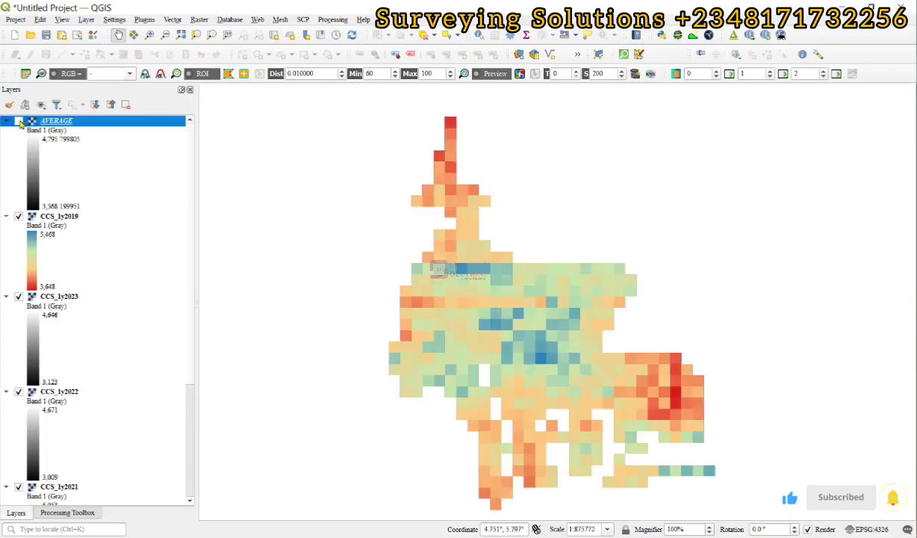
click(19, 217)
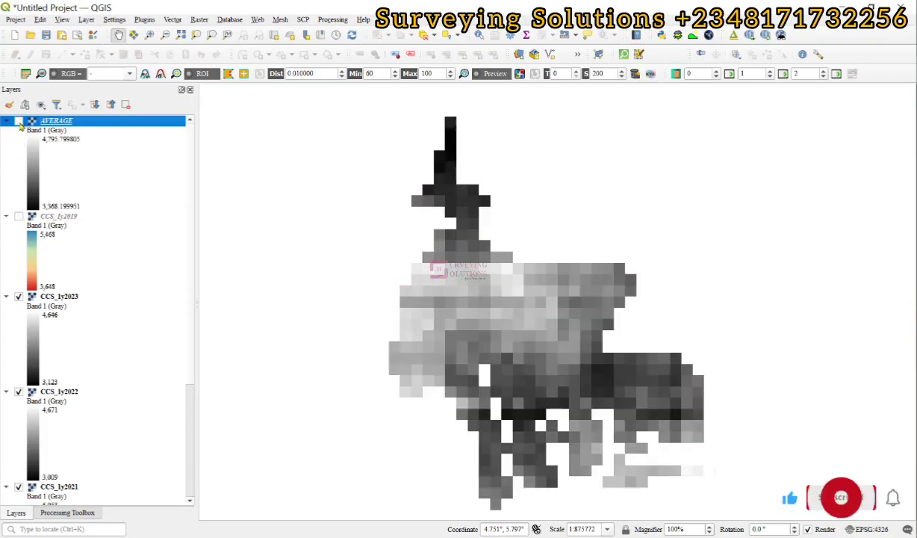
click(19, 121)
click(19, 121)
click(19, 121)
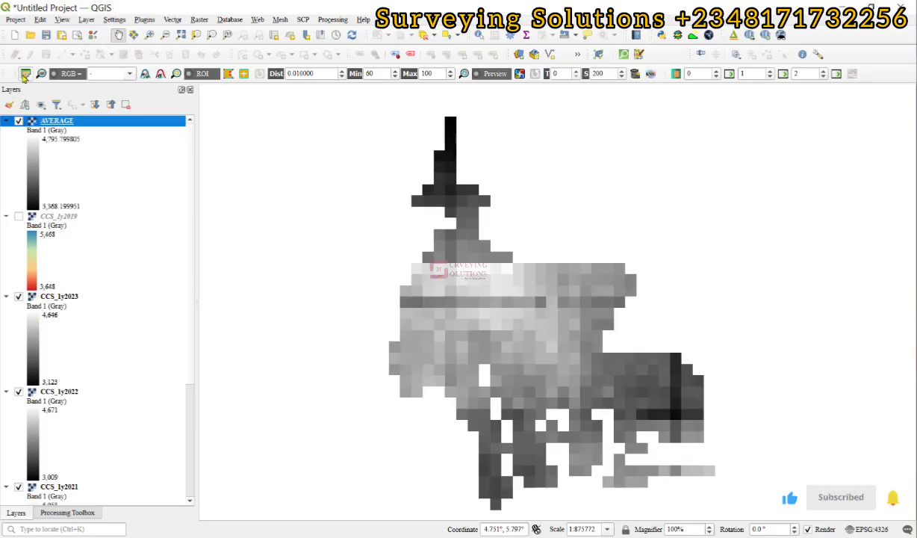
Step: Style AVERAGE as singleband pseudocolor, Equal Interval mode with 4 classes, and apply
double_click(43, 121)
click(325, 44)
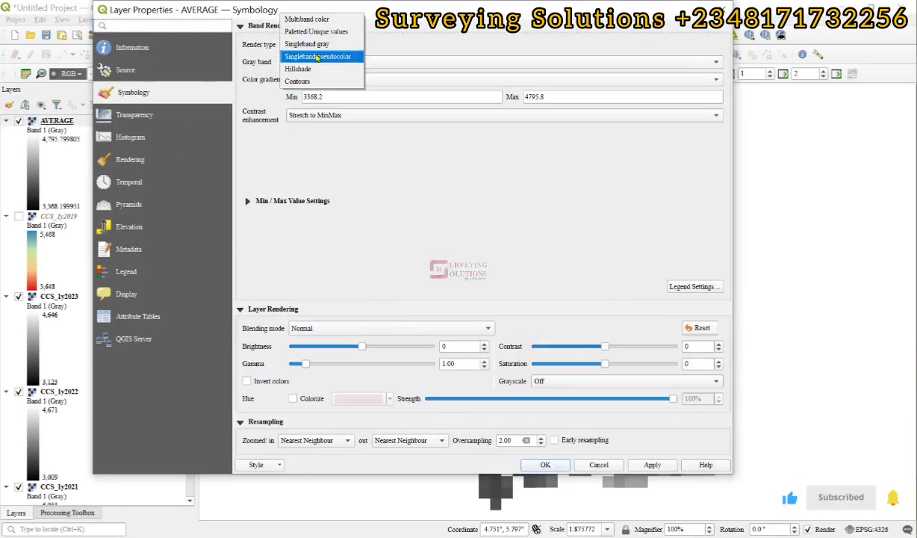
click(318, 57)
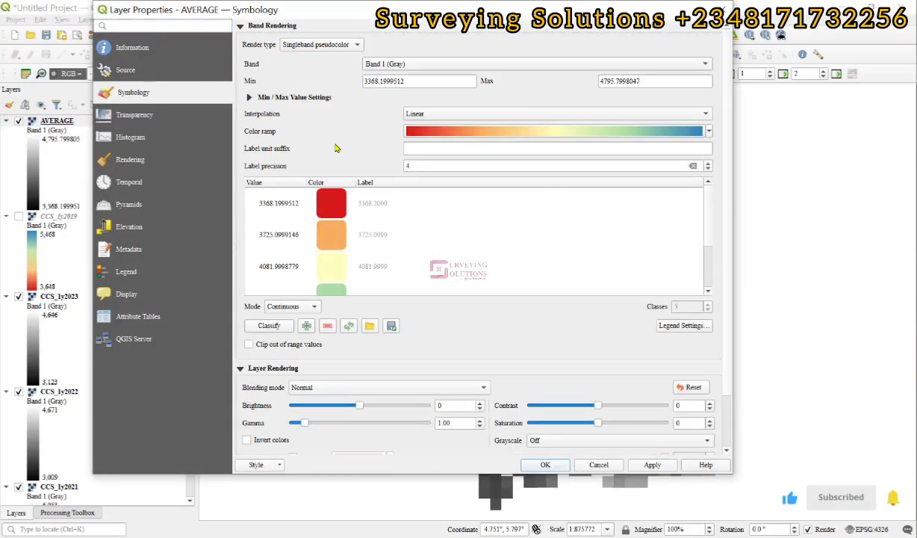
click(291, 306)
click(292, 317)
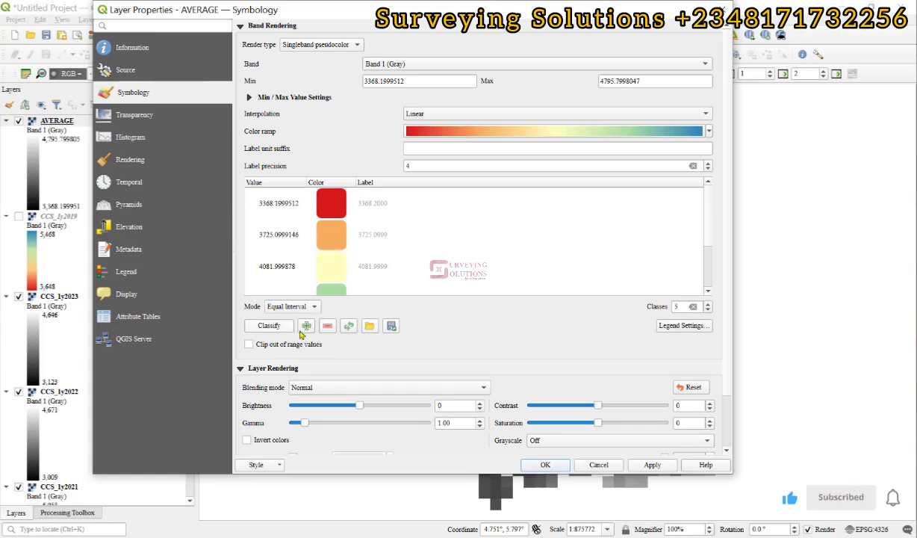
click(680, 306)
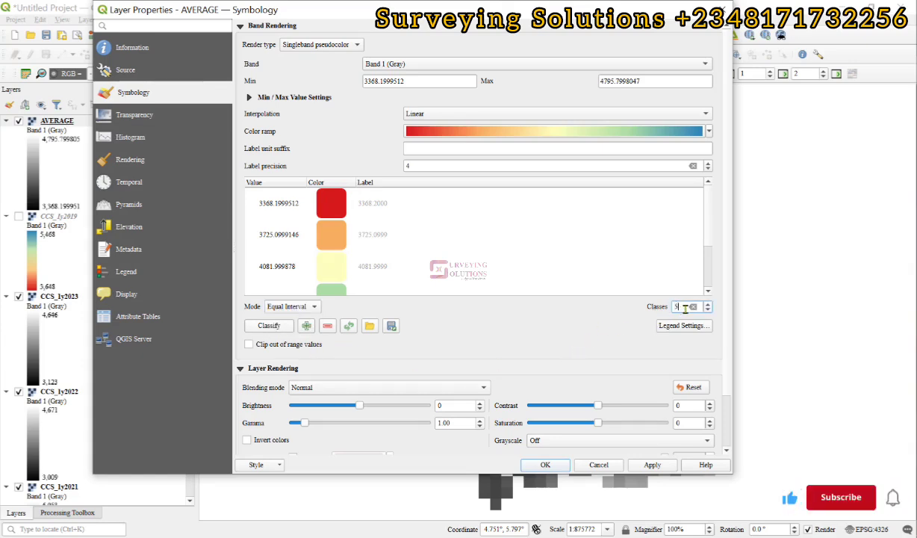
key(BackSpace)
text(4)
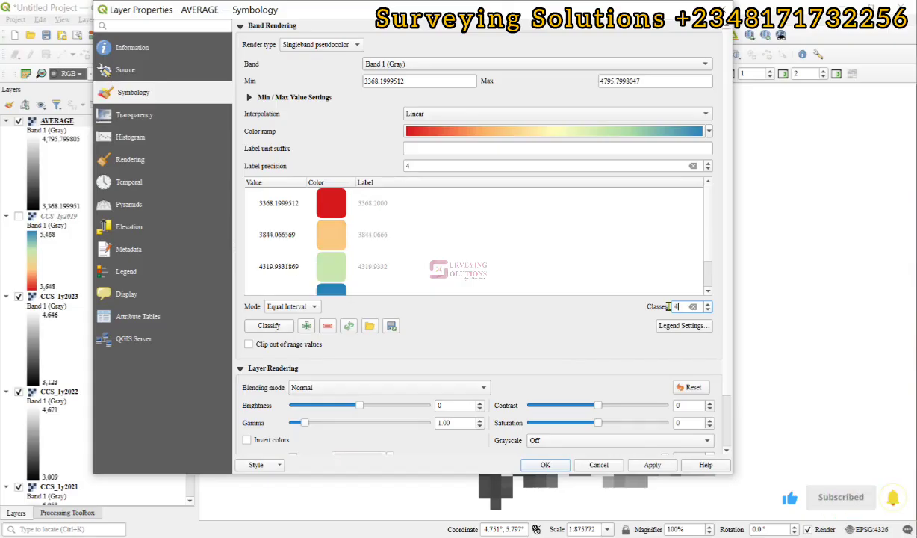
click(652, 465)
click(545, 464)
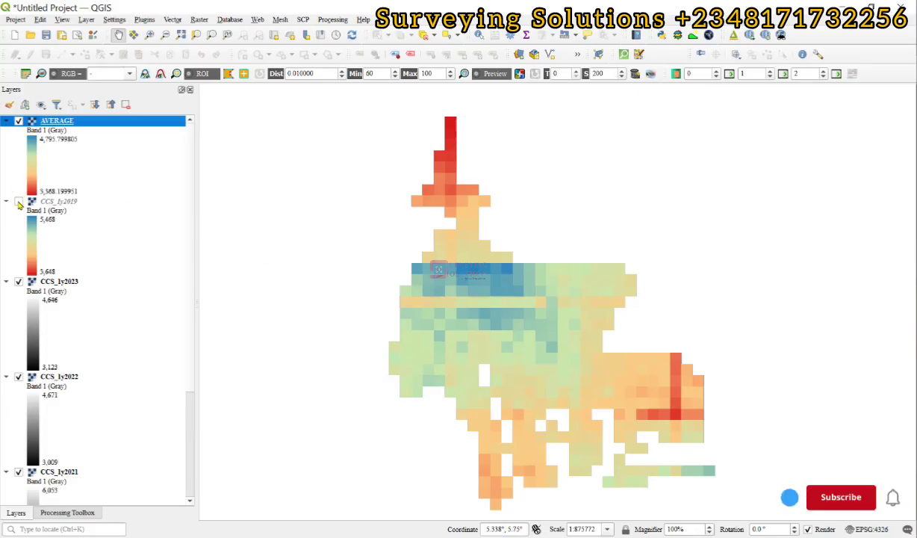
Step: Show CCS_1y2019 again and toggle AVERAGE repeatedly to compare, ending with AVERAGE visible
click(18, 201)
click(19, 121)
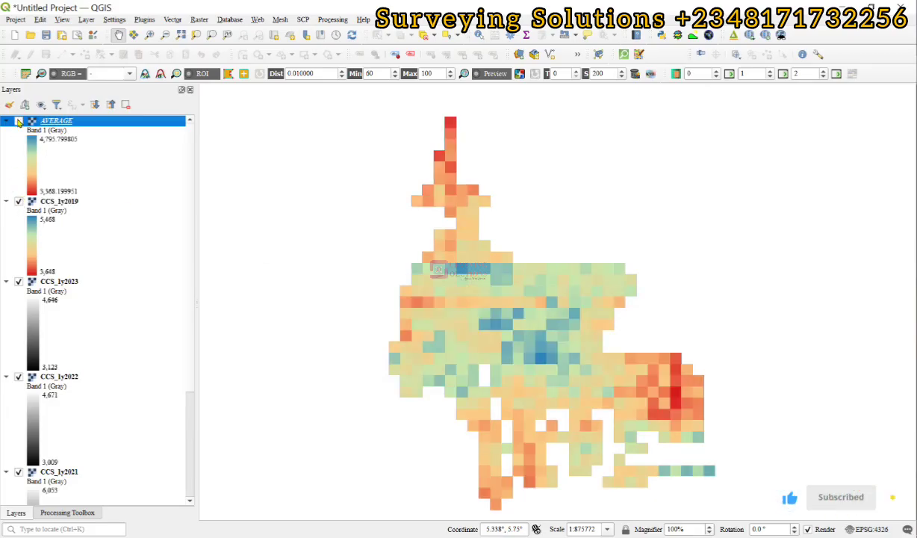
double_click(19, 121)
click(19, 121)
click(18, 121)
click(18, 121)
click(19, 121)
click(20, 121)
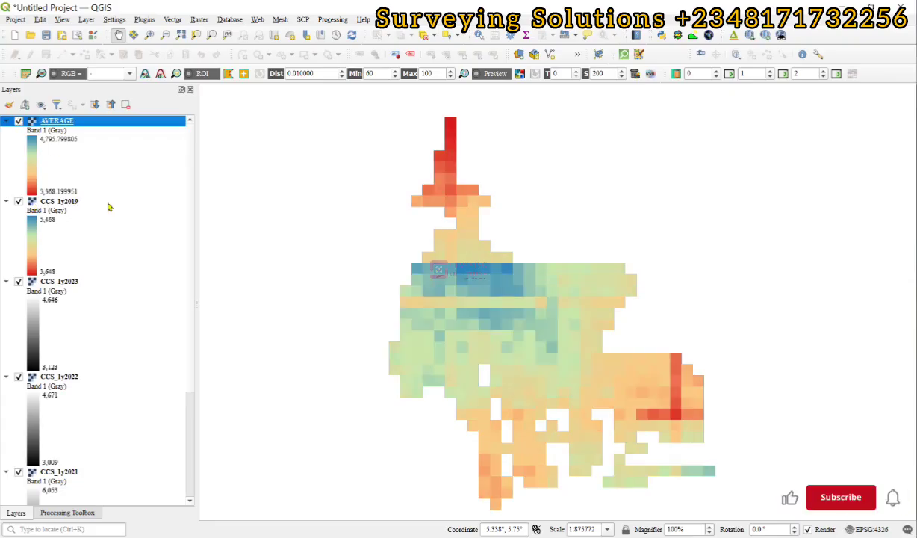
scroll(66, 206, down, 3)
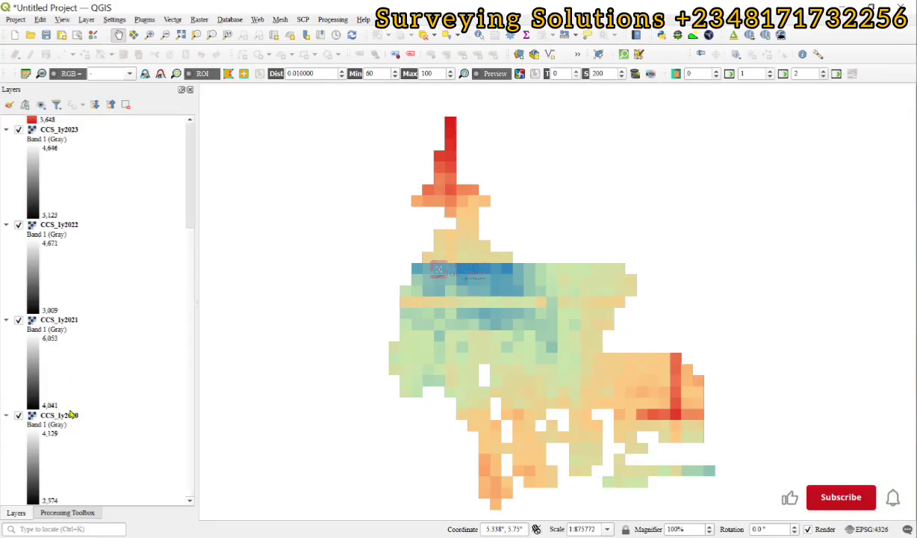
scroll(61, 249, up, 3)
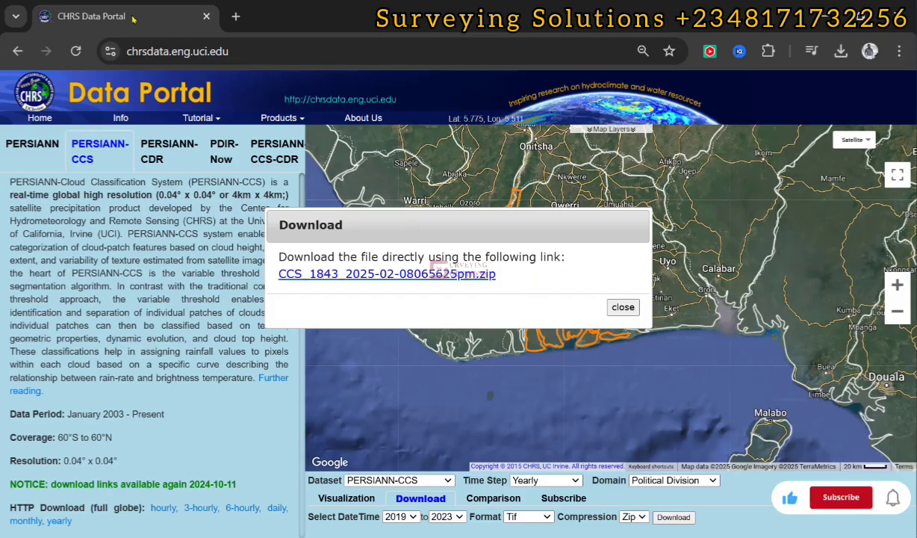
Step: Close the CHRS Data Portal download link box to reveal the orange-outlined study area
click(620, 306)
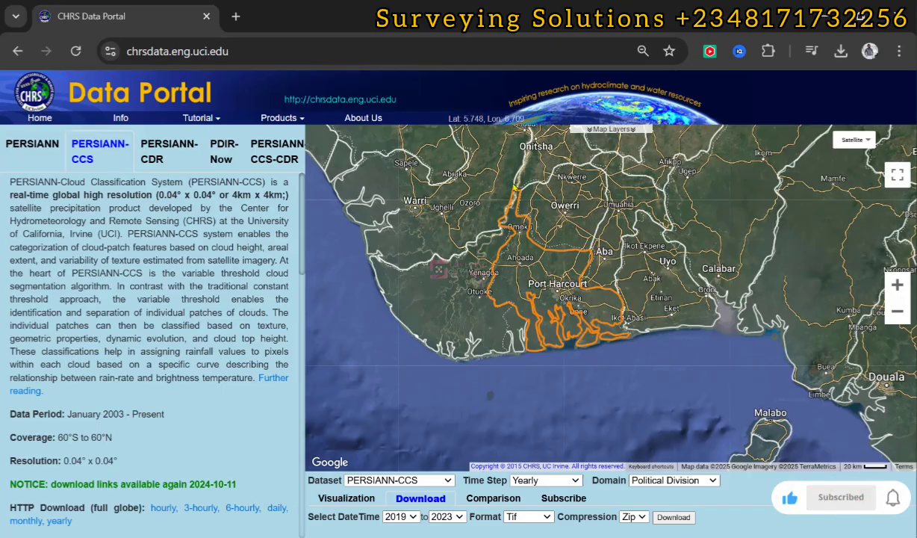